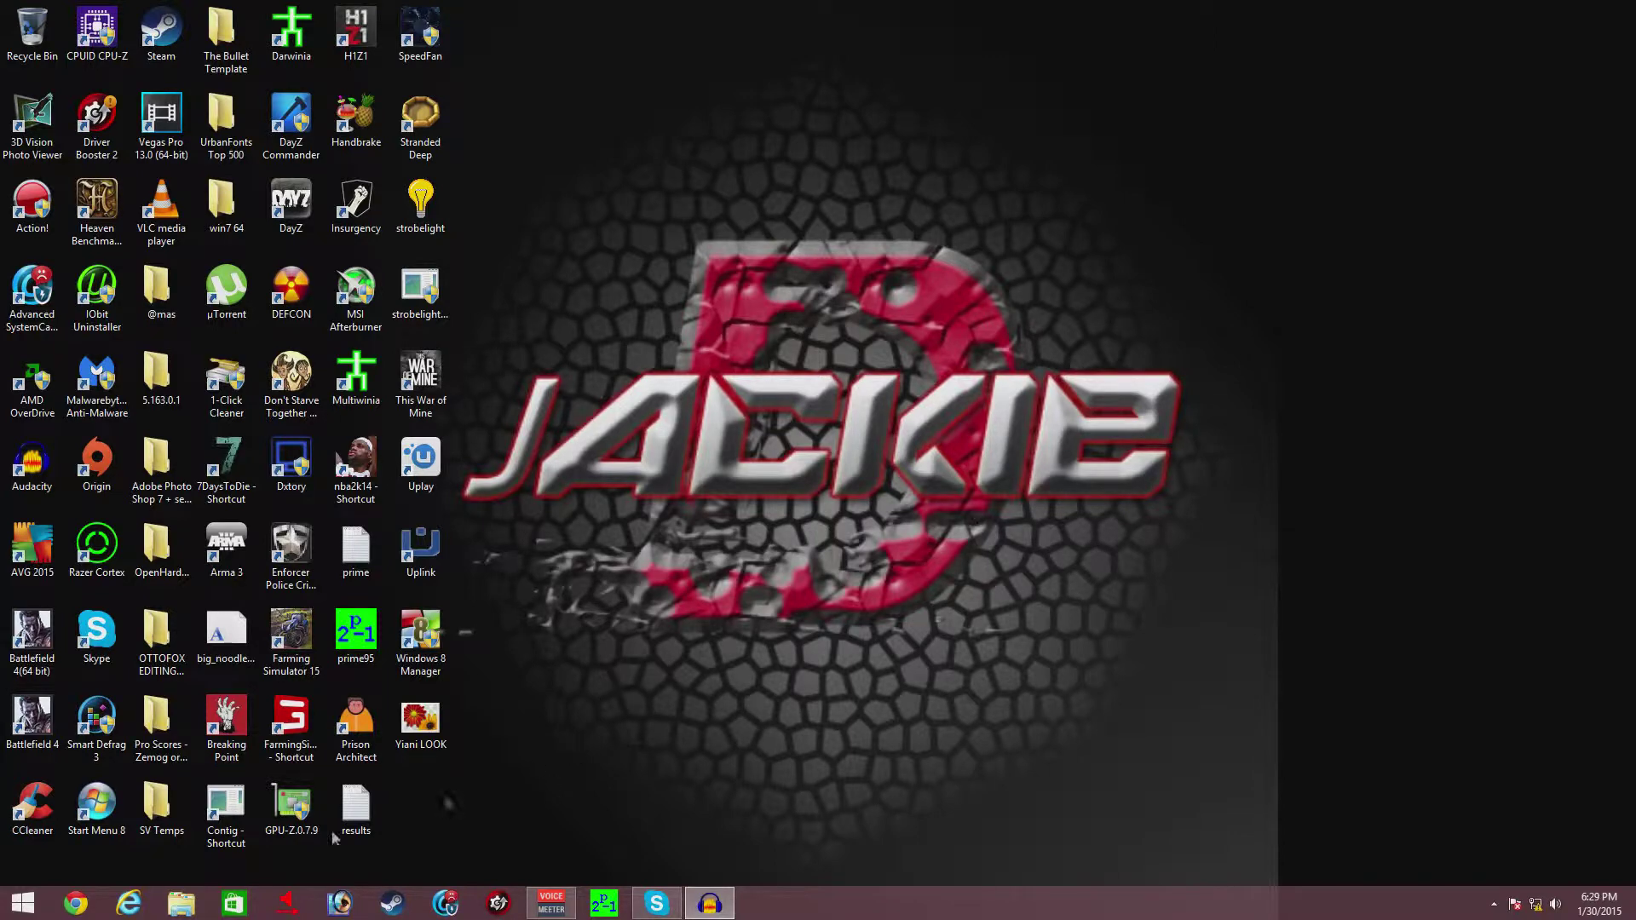
- Open the Chrome taskbar icon's jump list of pinned and recently closed pages
right_click(82, 911)
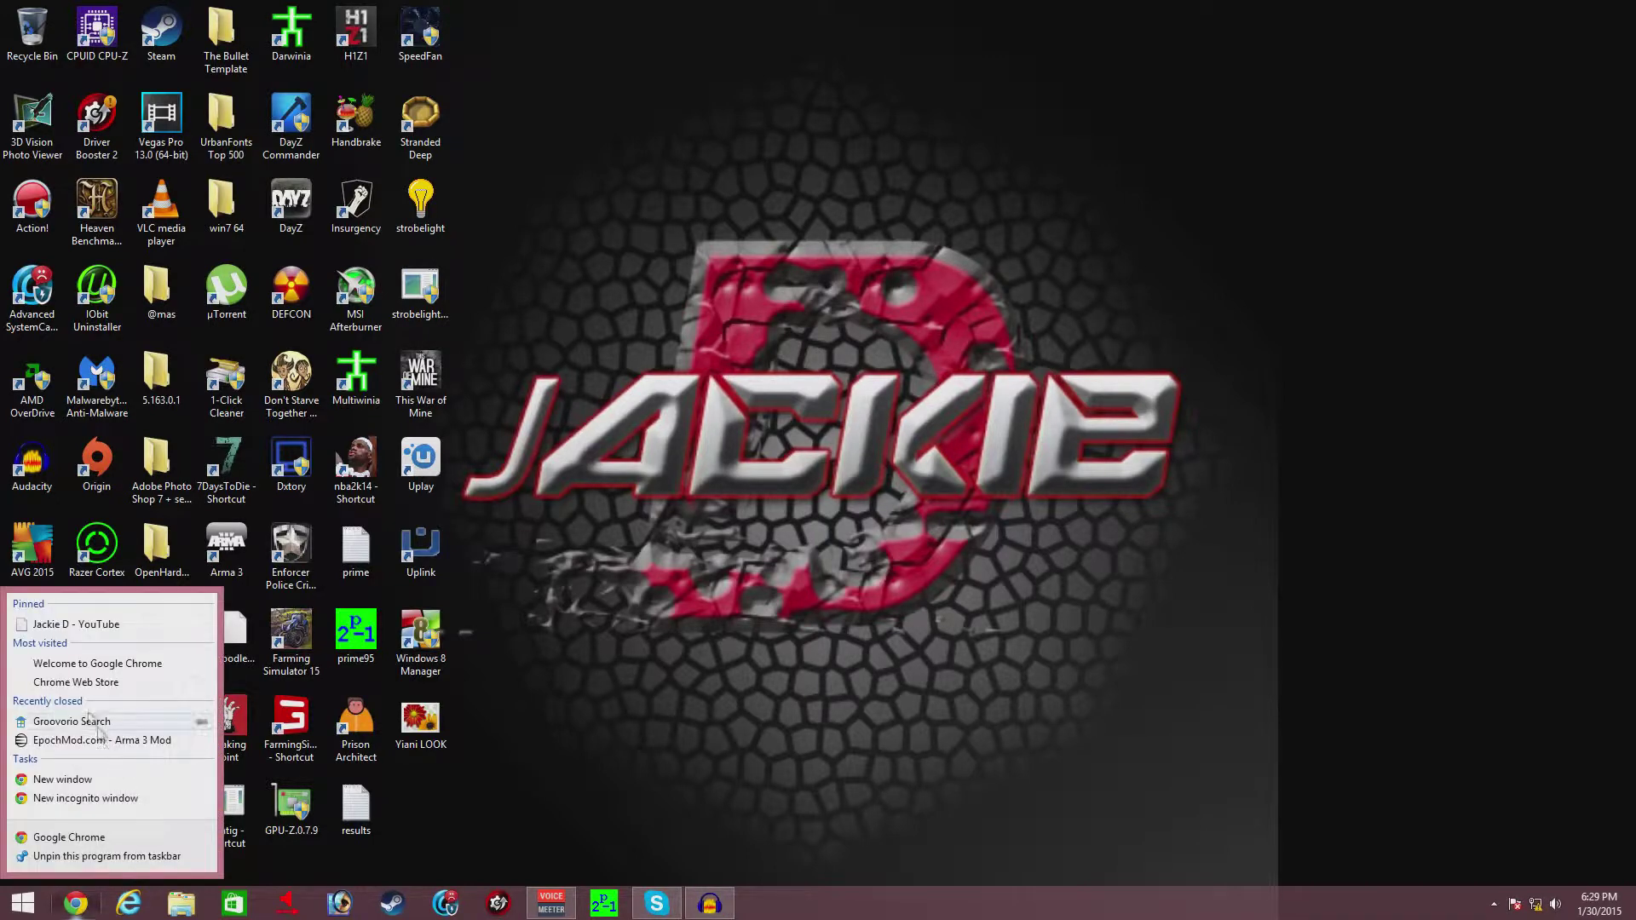
- In a new Chrome window, search Google for 'ARMA 3 EPOCH' and open the EpochMod.com result
left_click(79, 841)
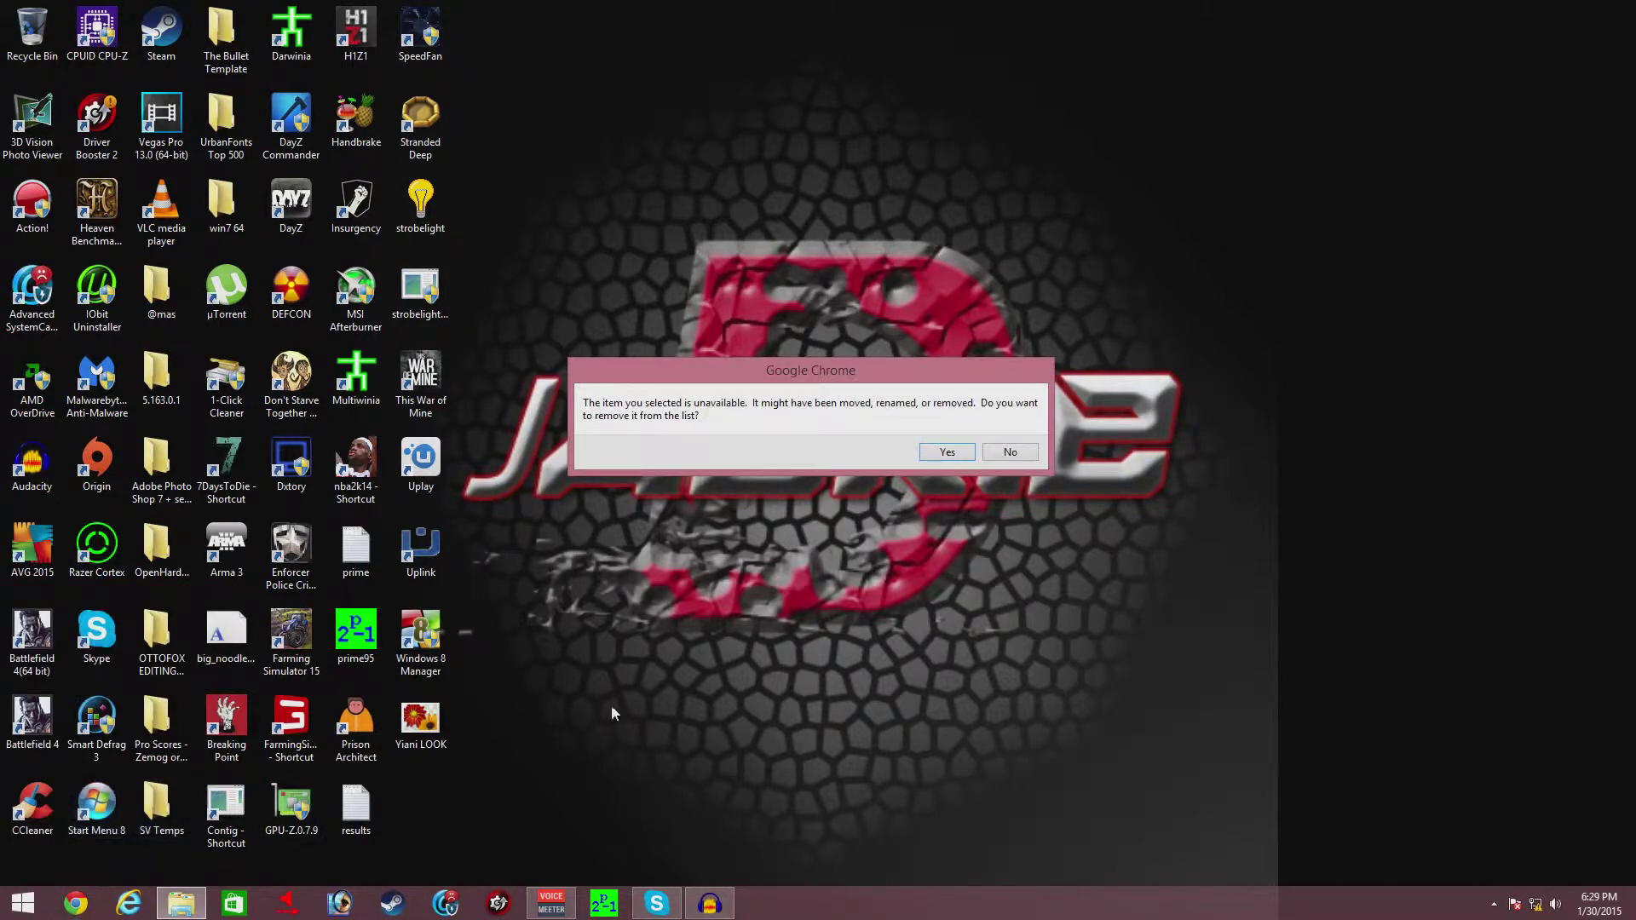
left_click(1013, 455)
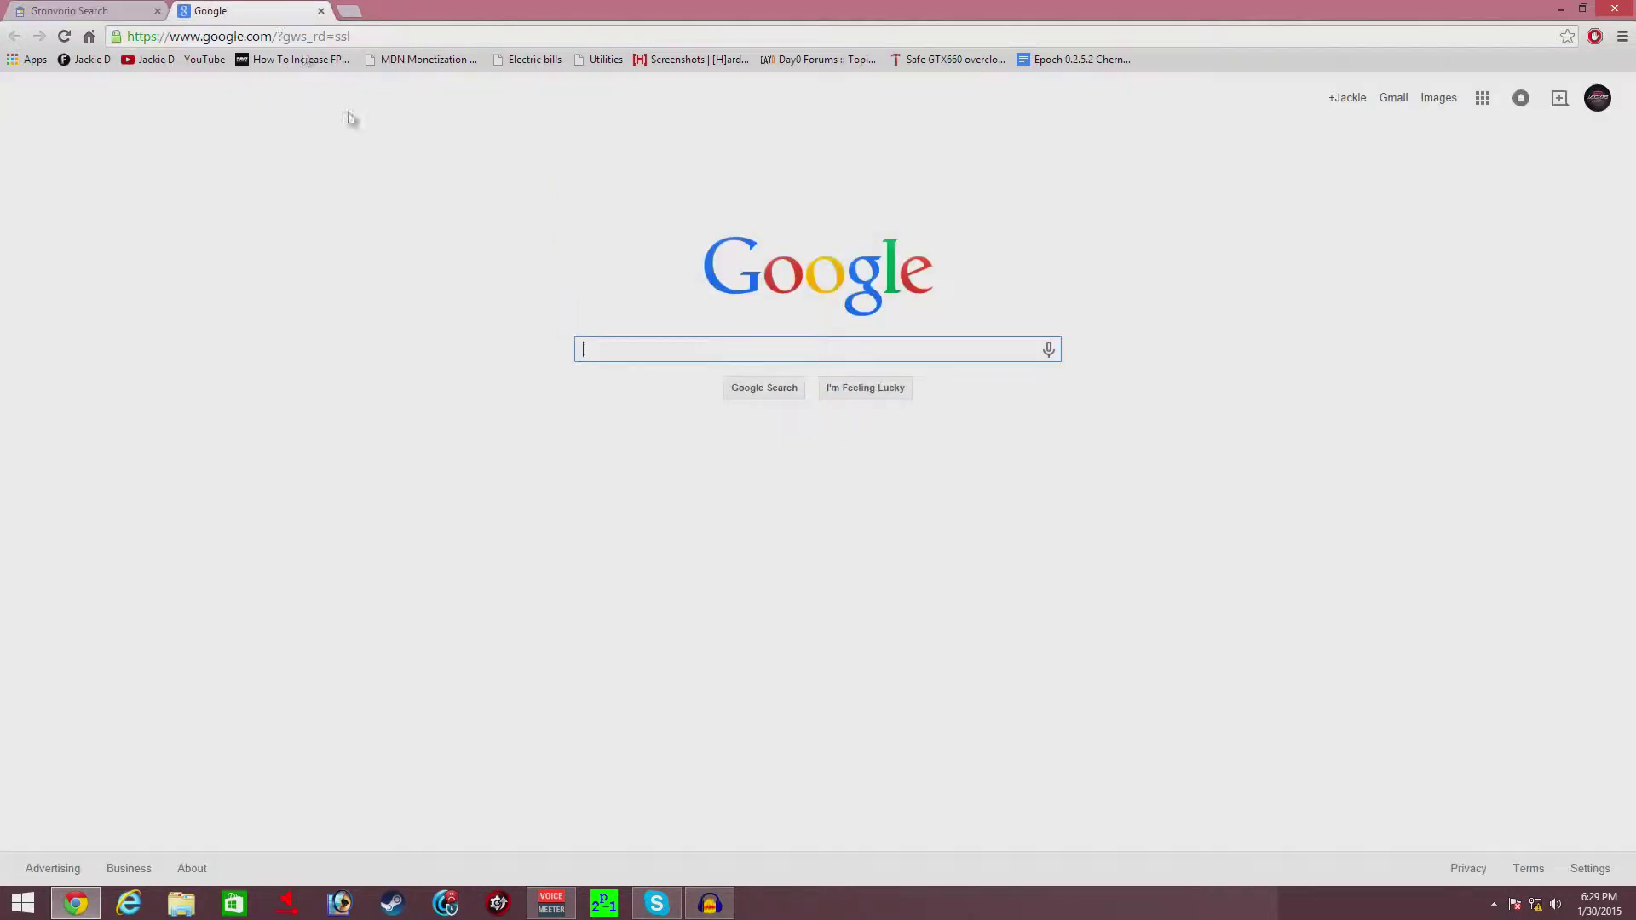
type("ARMA")
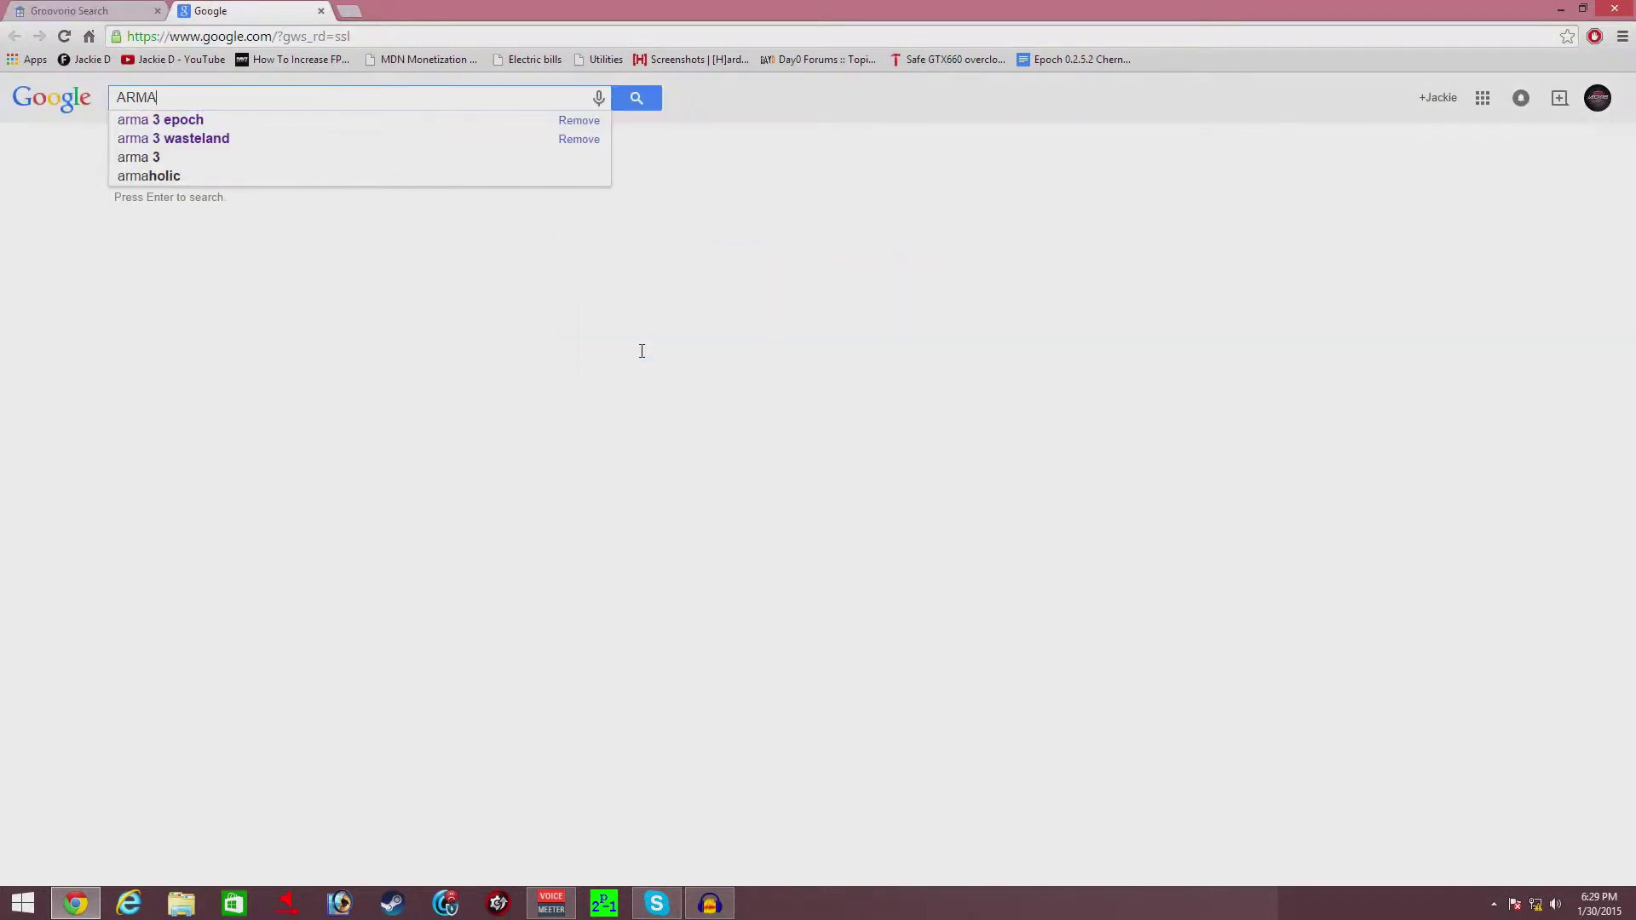
type(" 3 EPOCH")
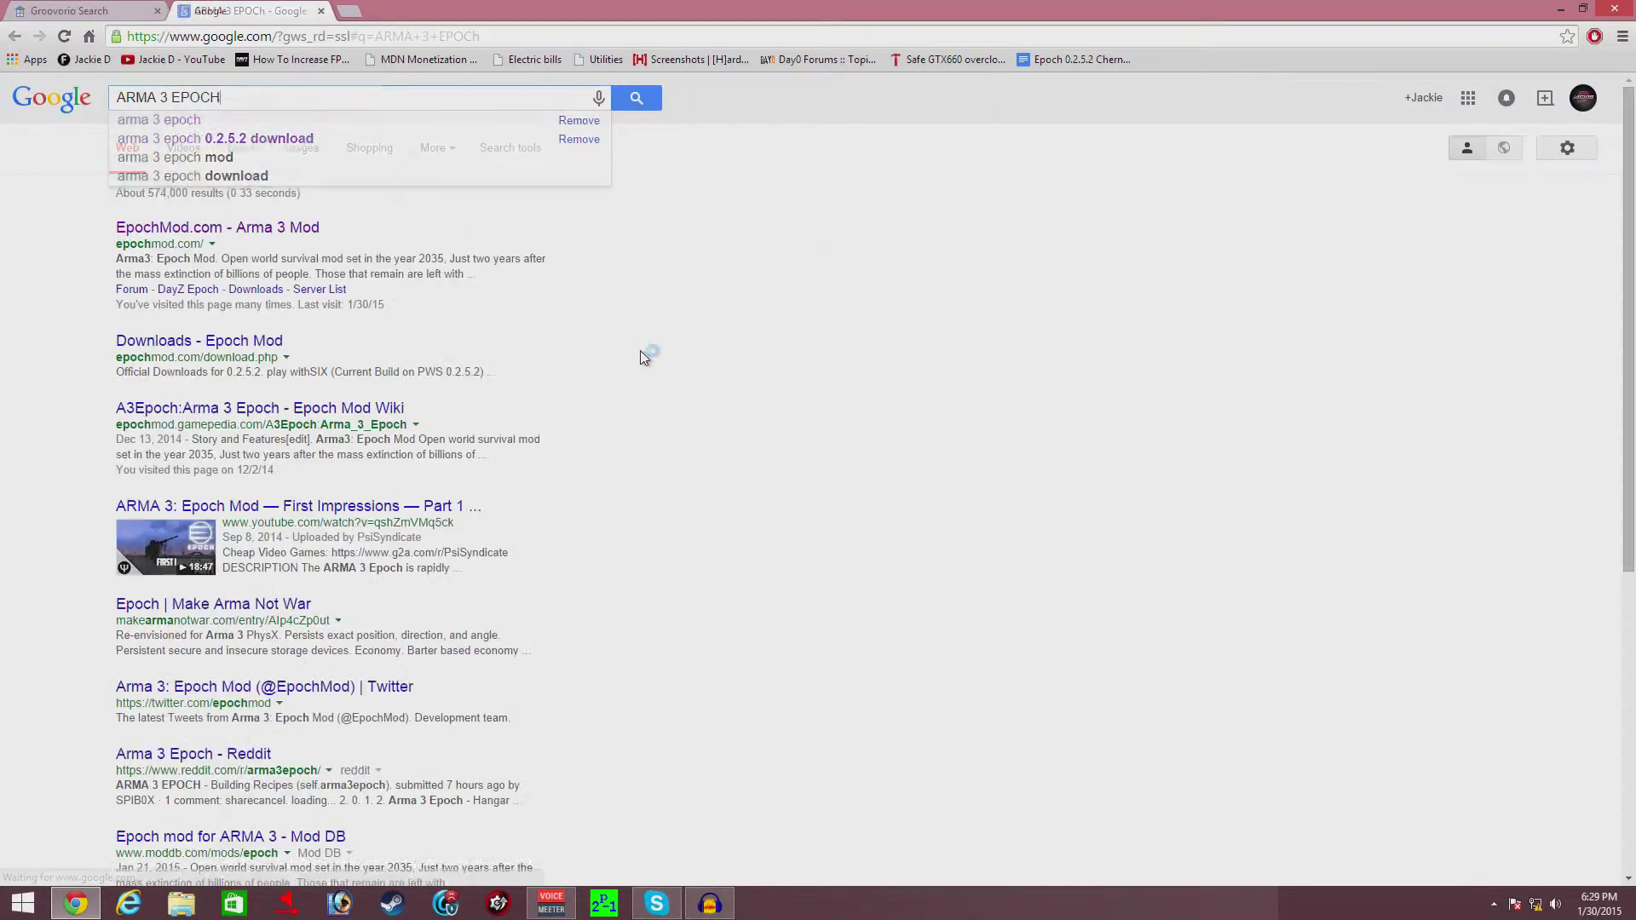
key("Return")
left_click(241, 227)
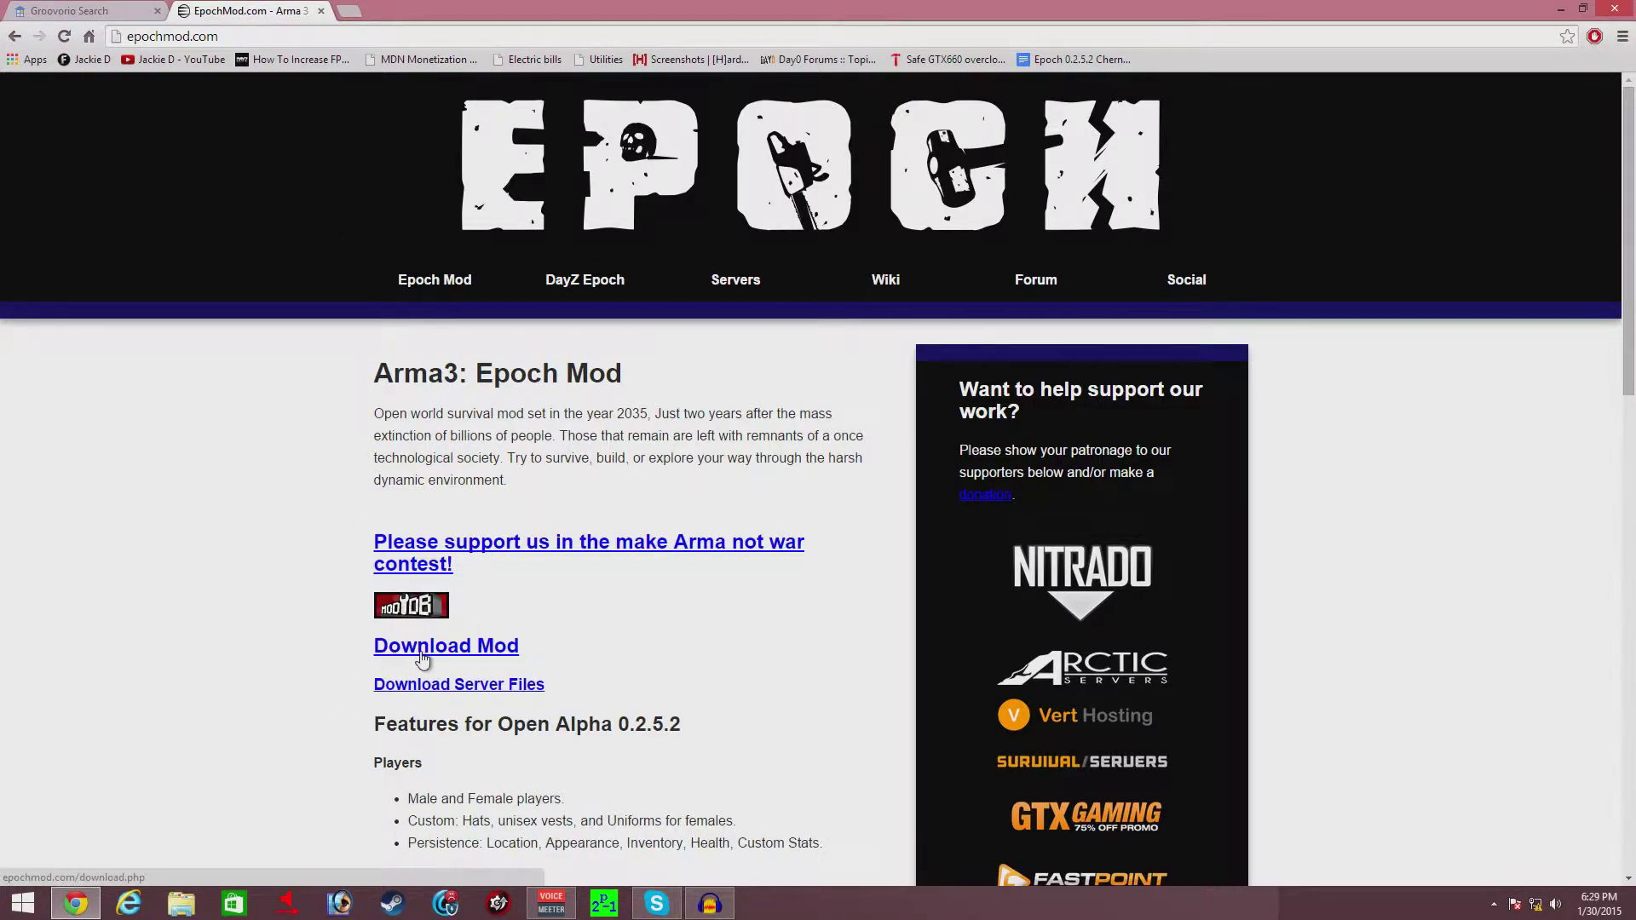
- Download the Epoch_0.2.5.2 Direct Torrent file from EpochMod.com's download page
left_click(479, 653)
scroll(283, 683, "down", 2)
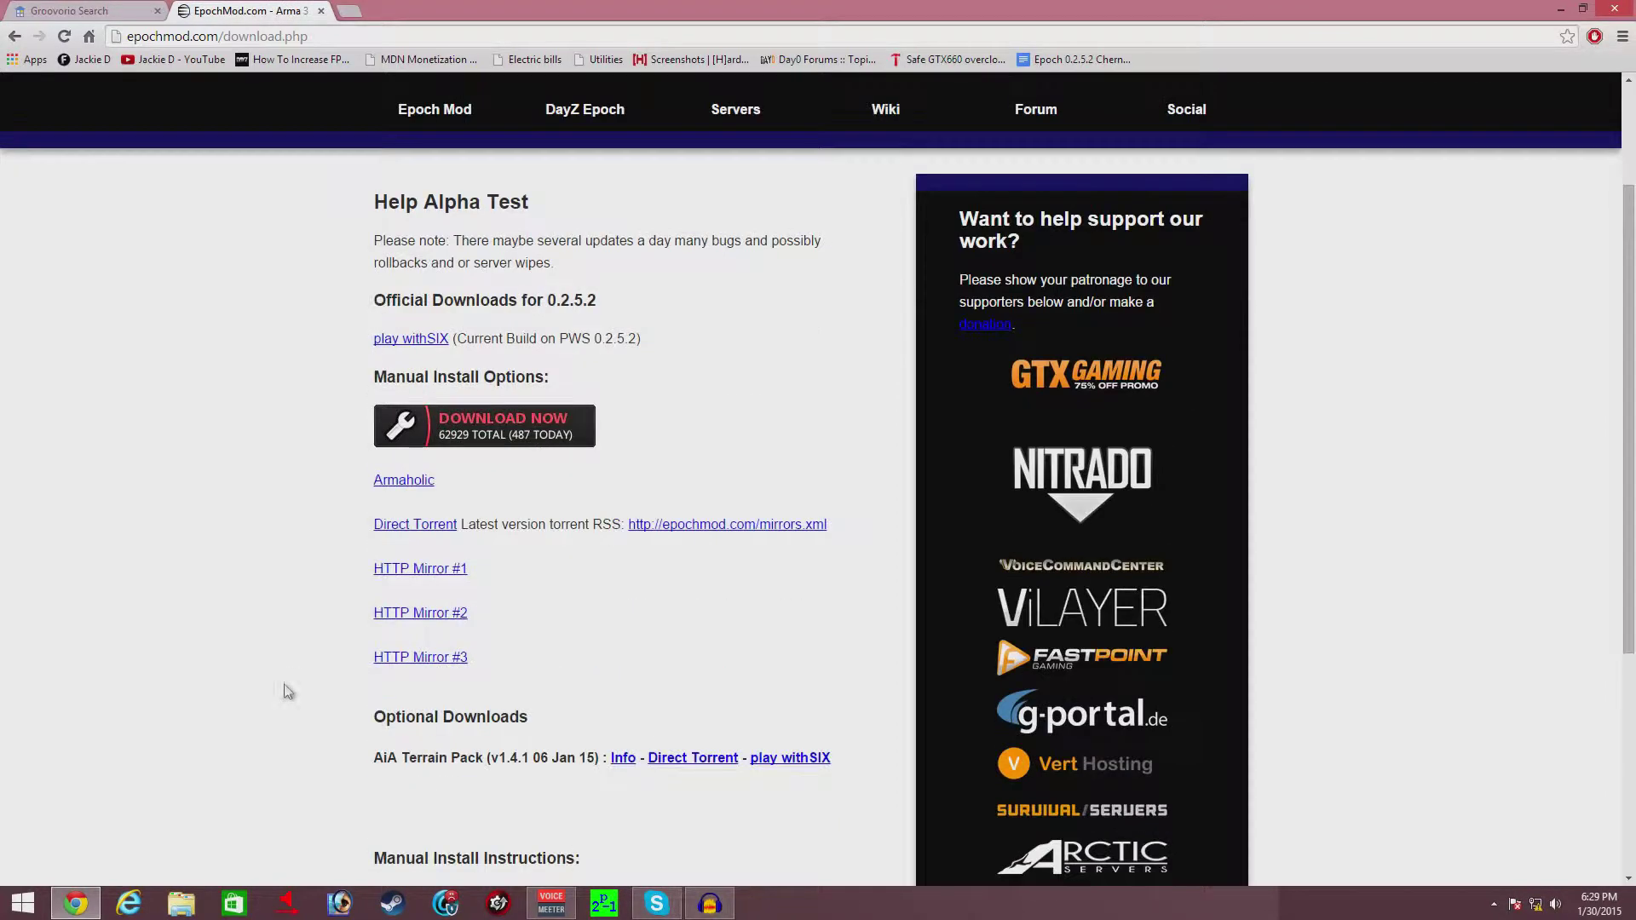
left_click(414, 535)
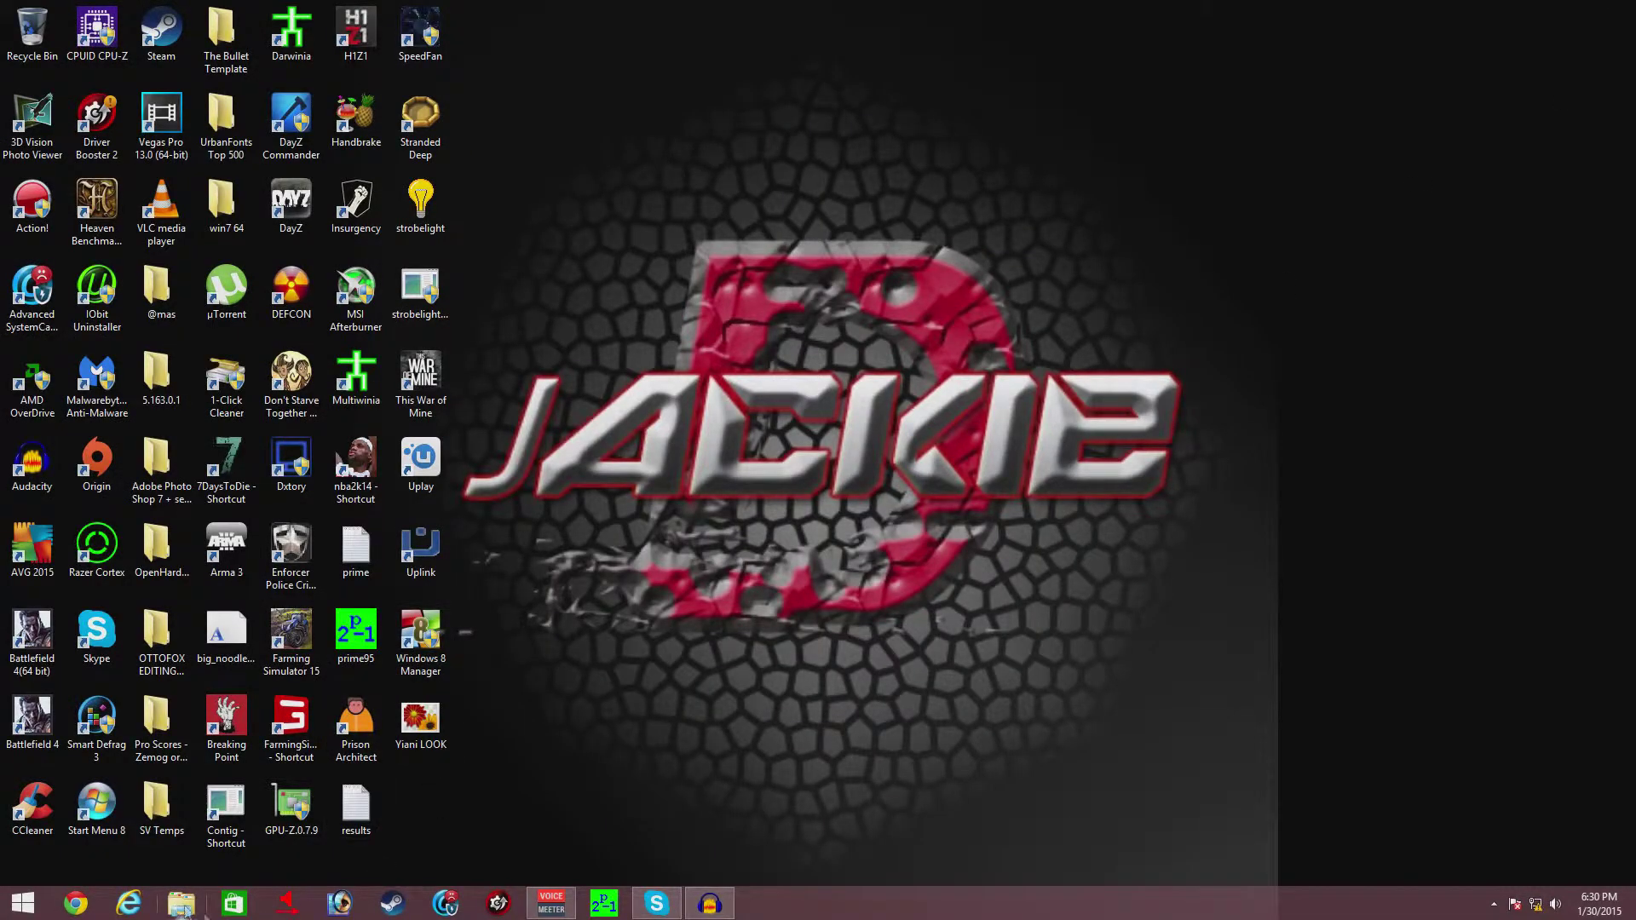
left_click(202, 911)
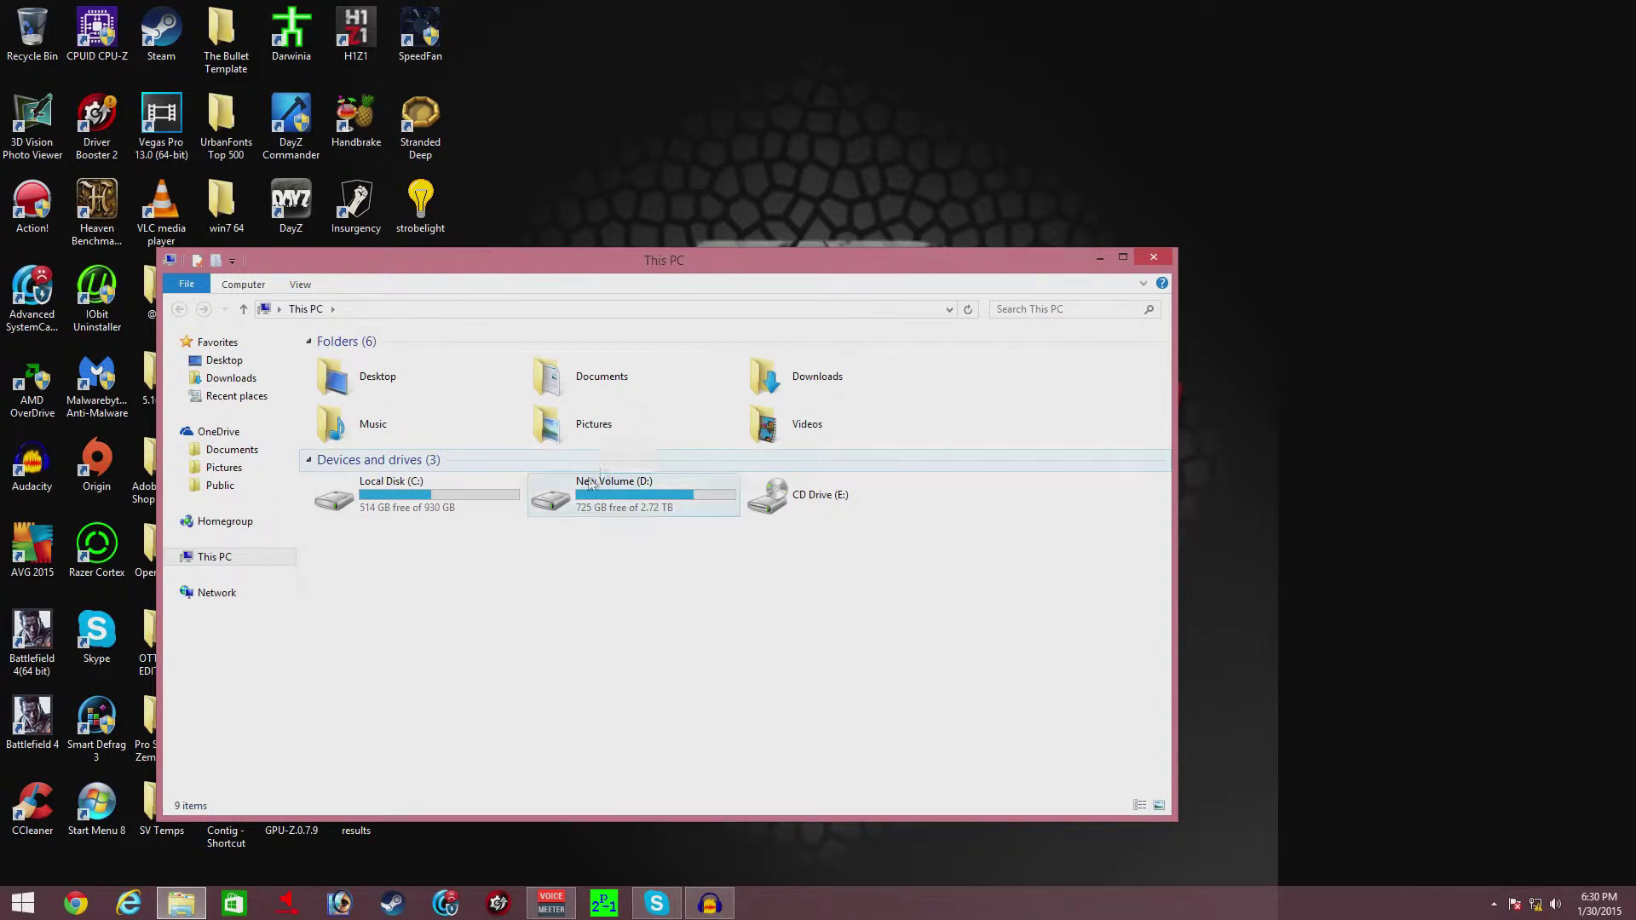
double_click(813, 379)
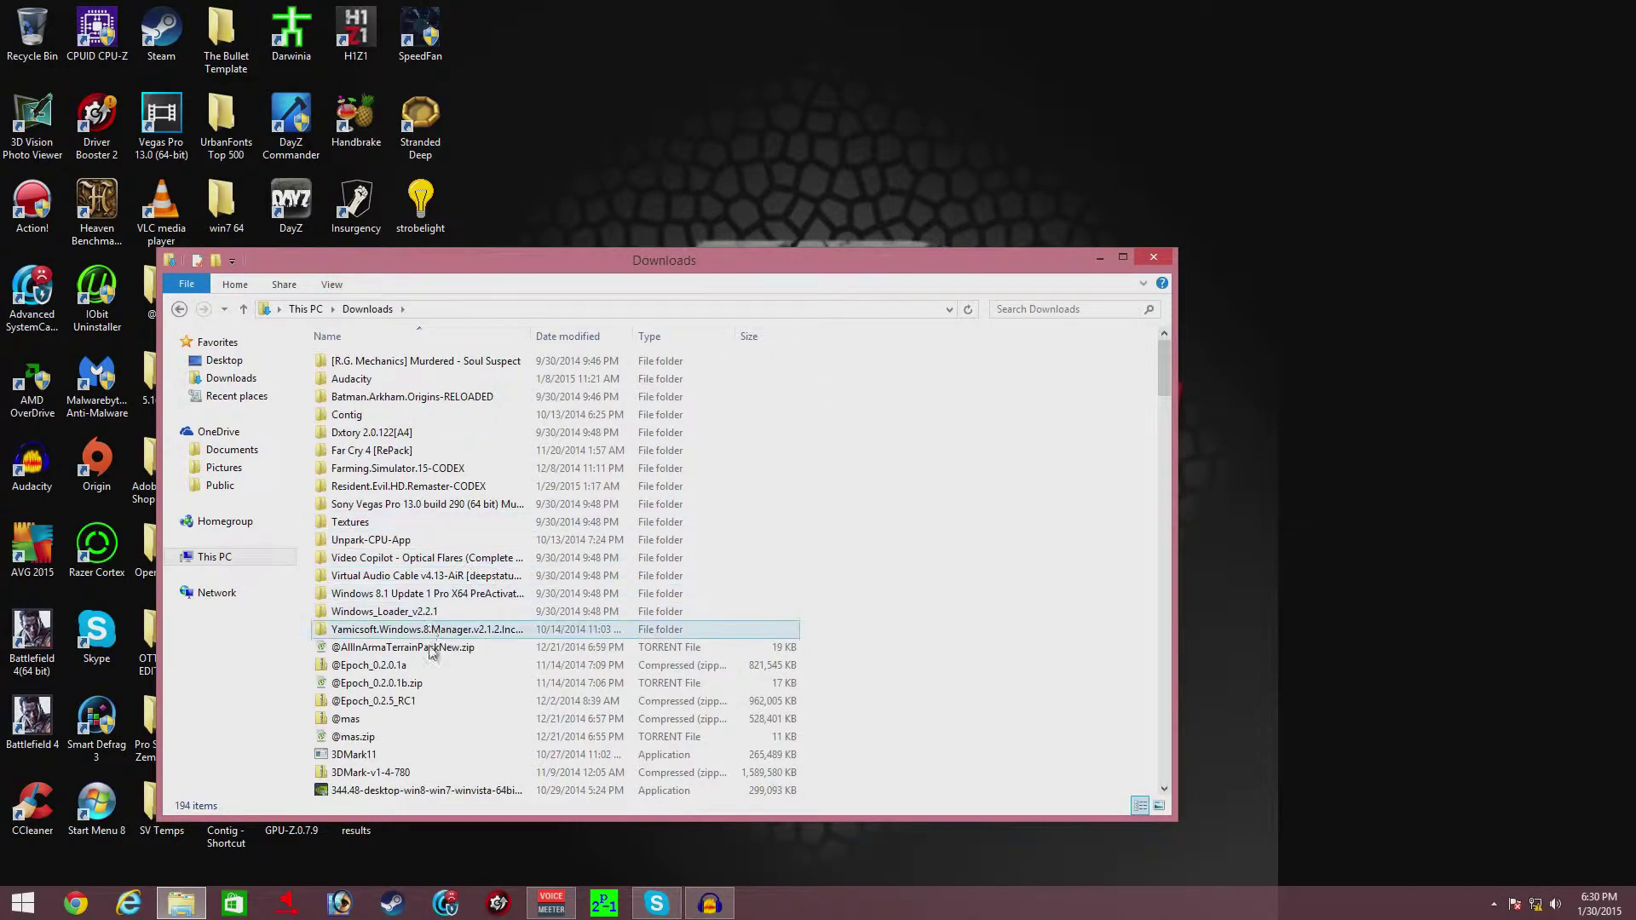
right_click(402, 710)
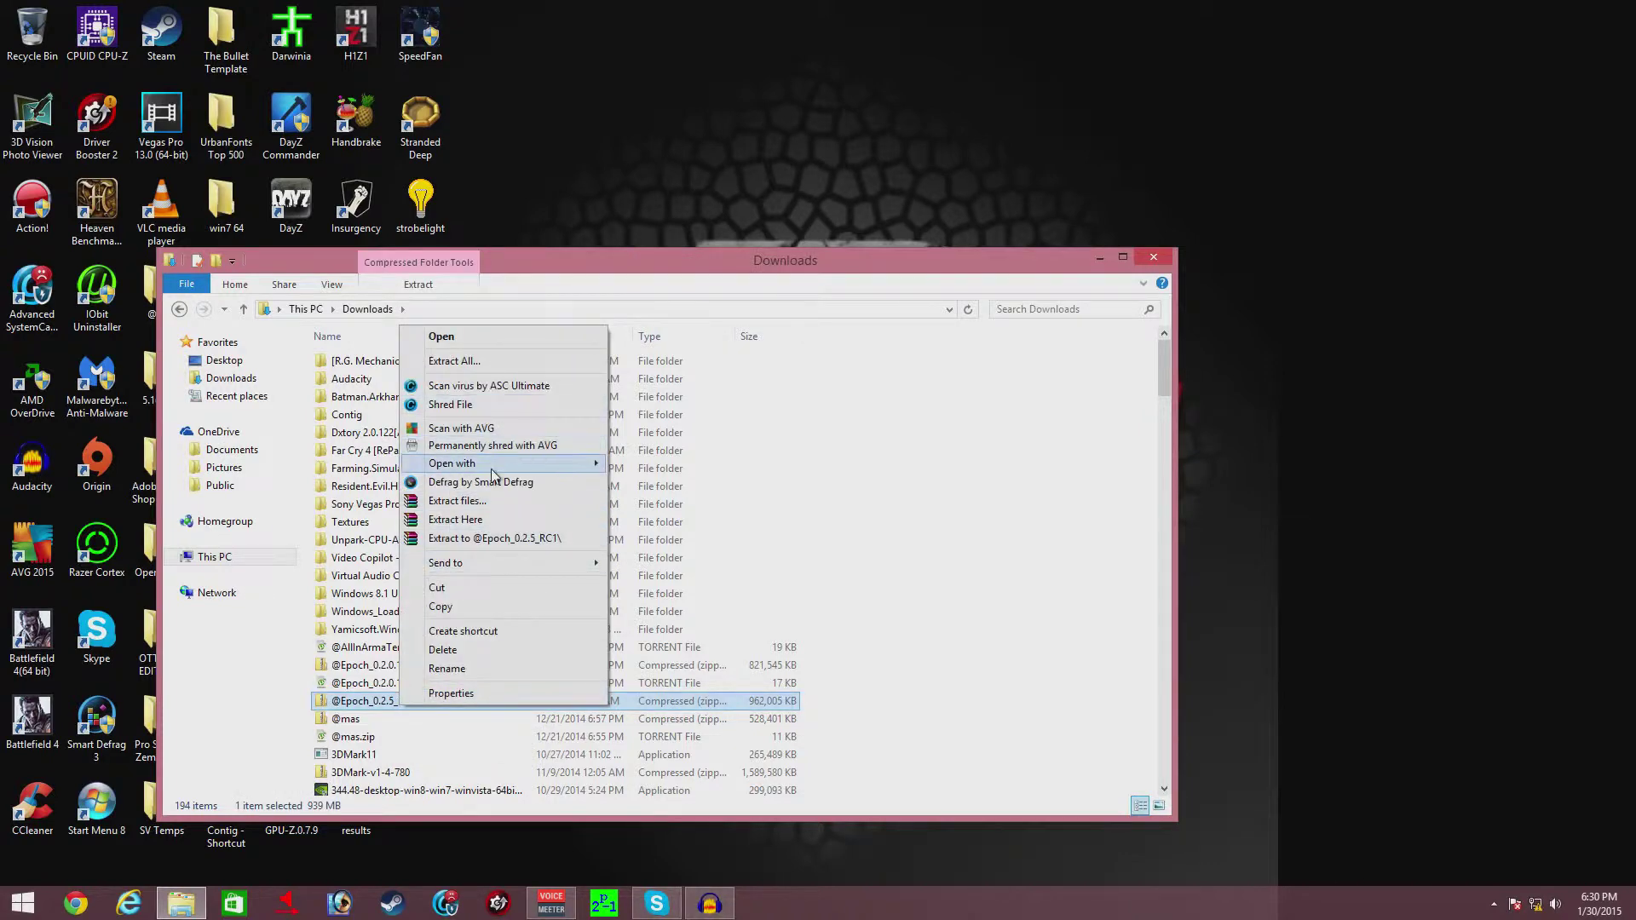
mouse_move(496, 467)
left_click(698, 492)
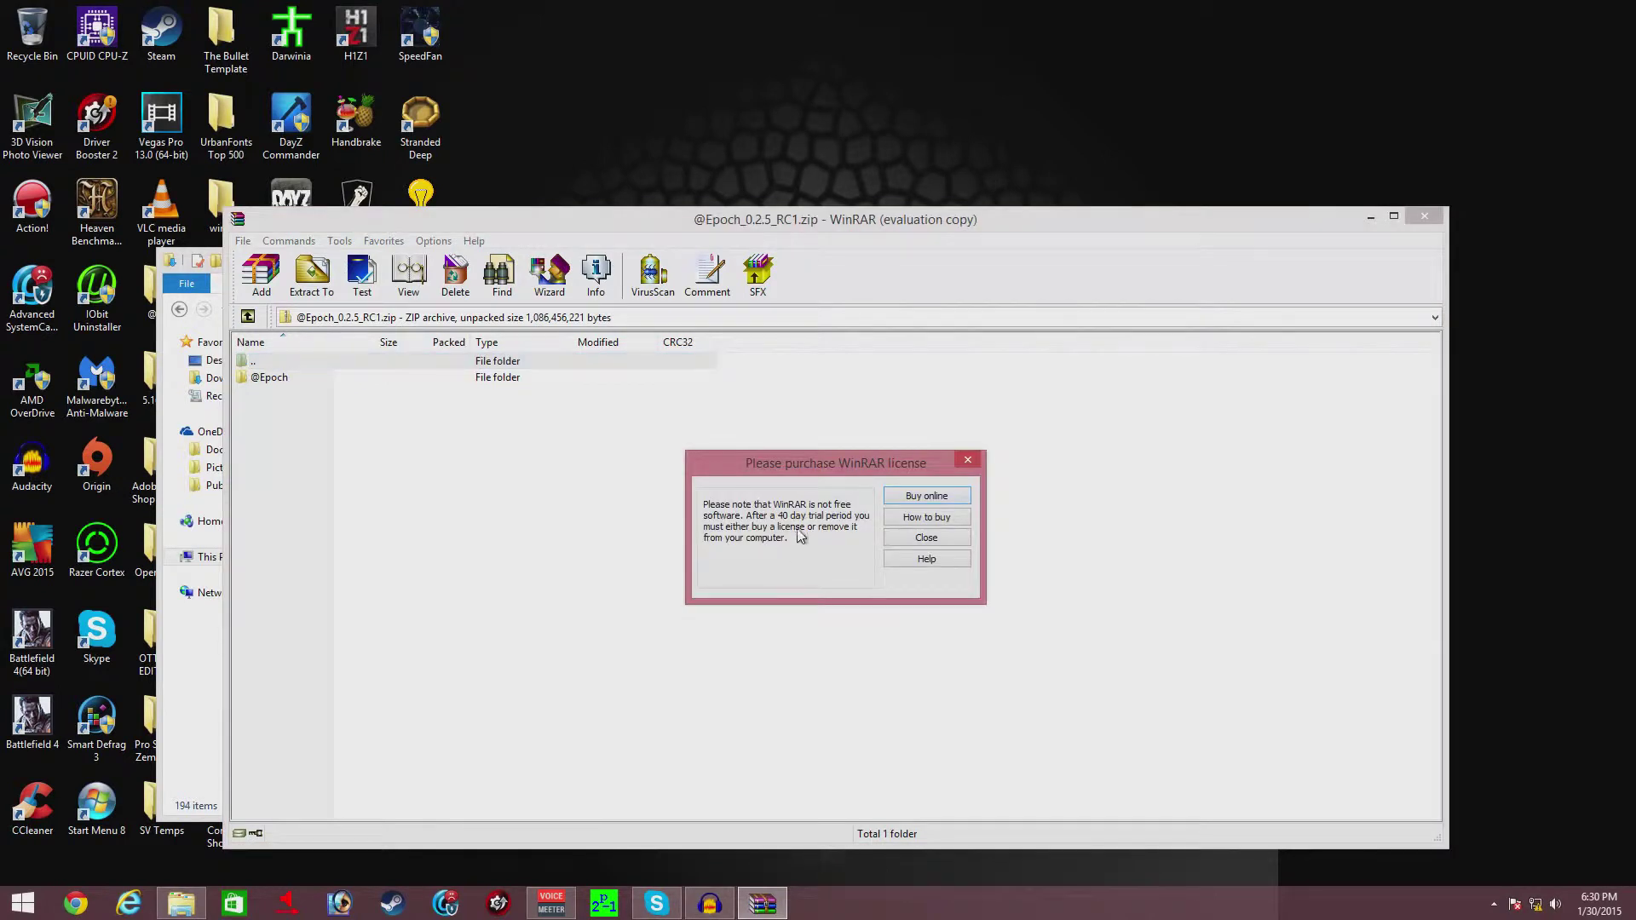
left_click(969, 461)
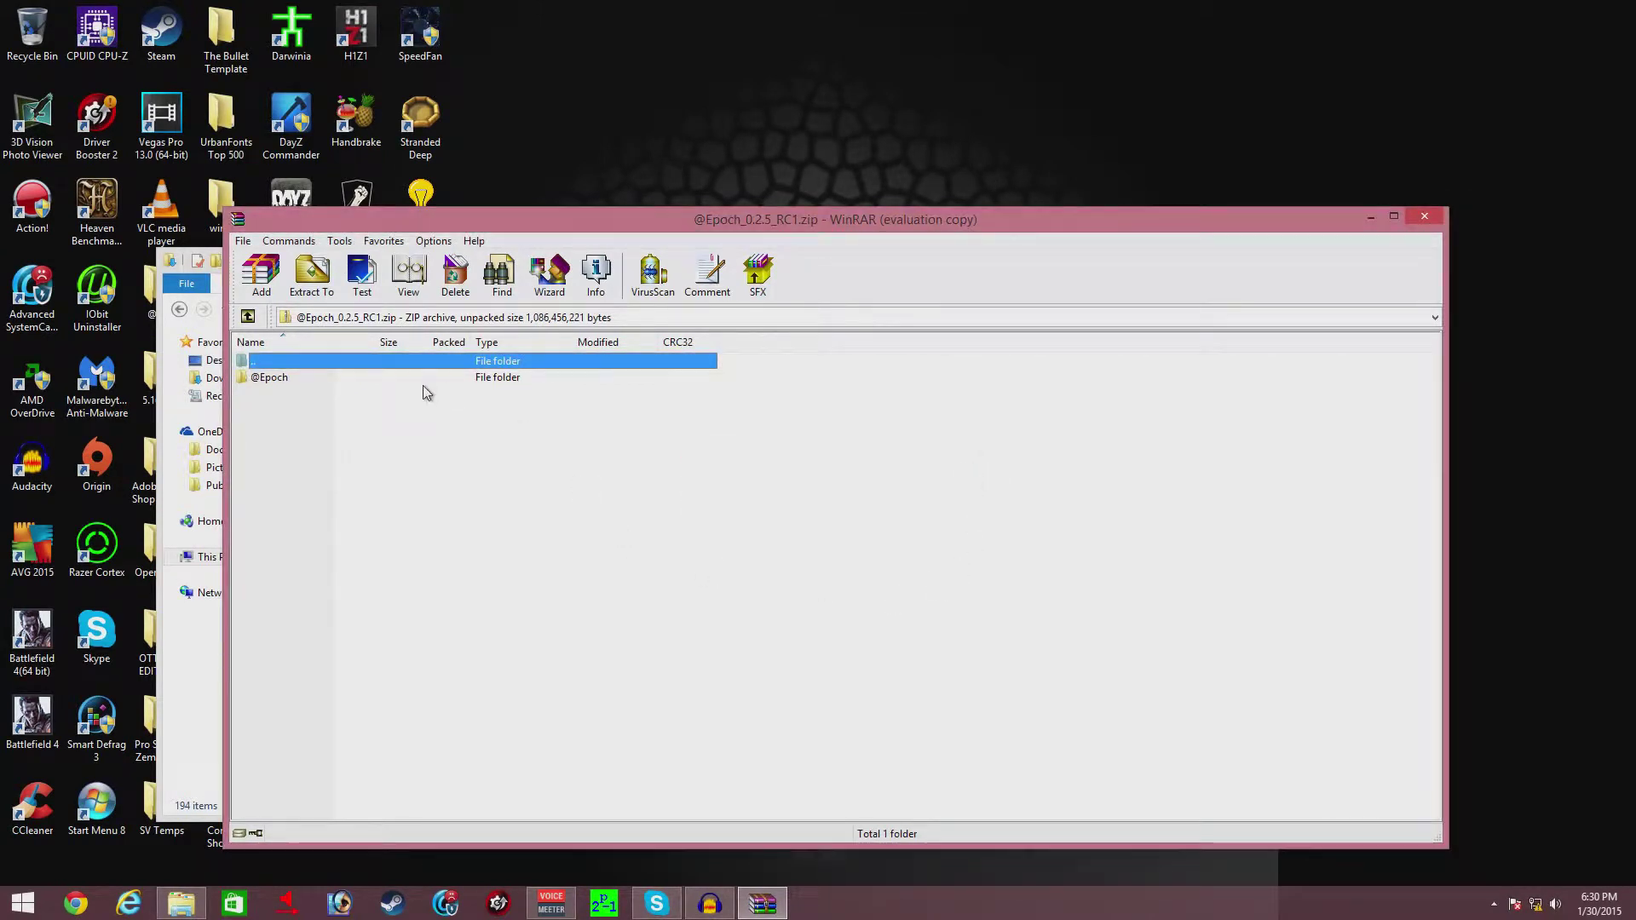
left_click(274, 383)
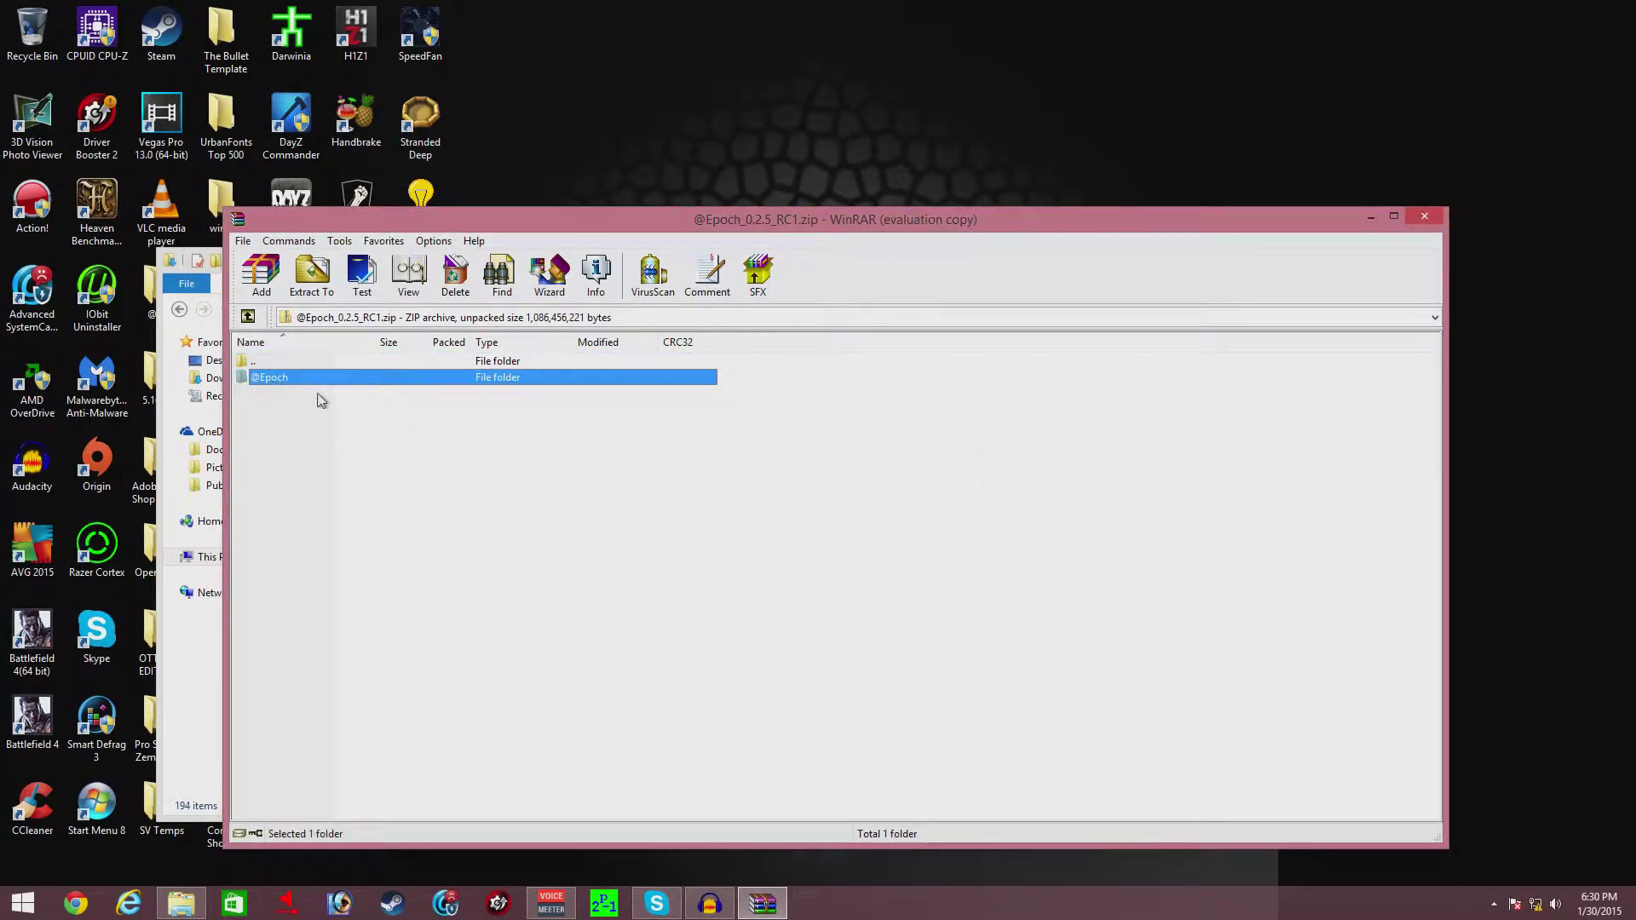
right_click(181, 904)
left_click(141, 825)
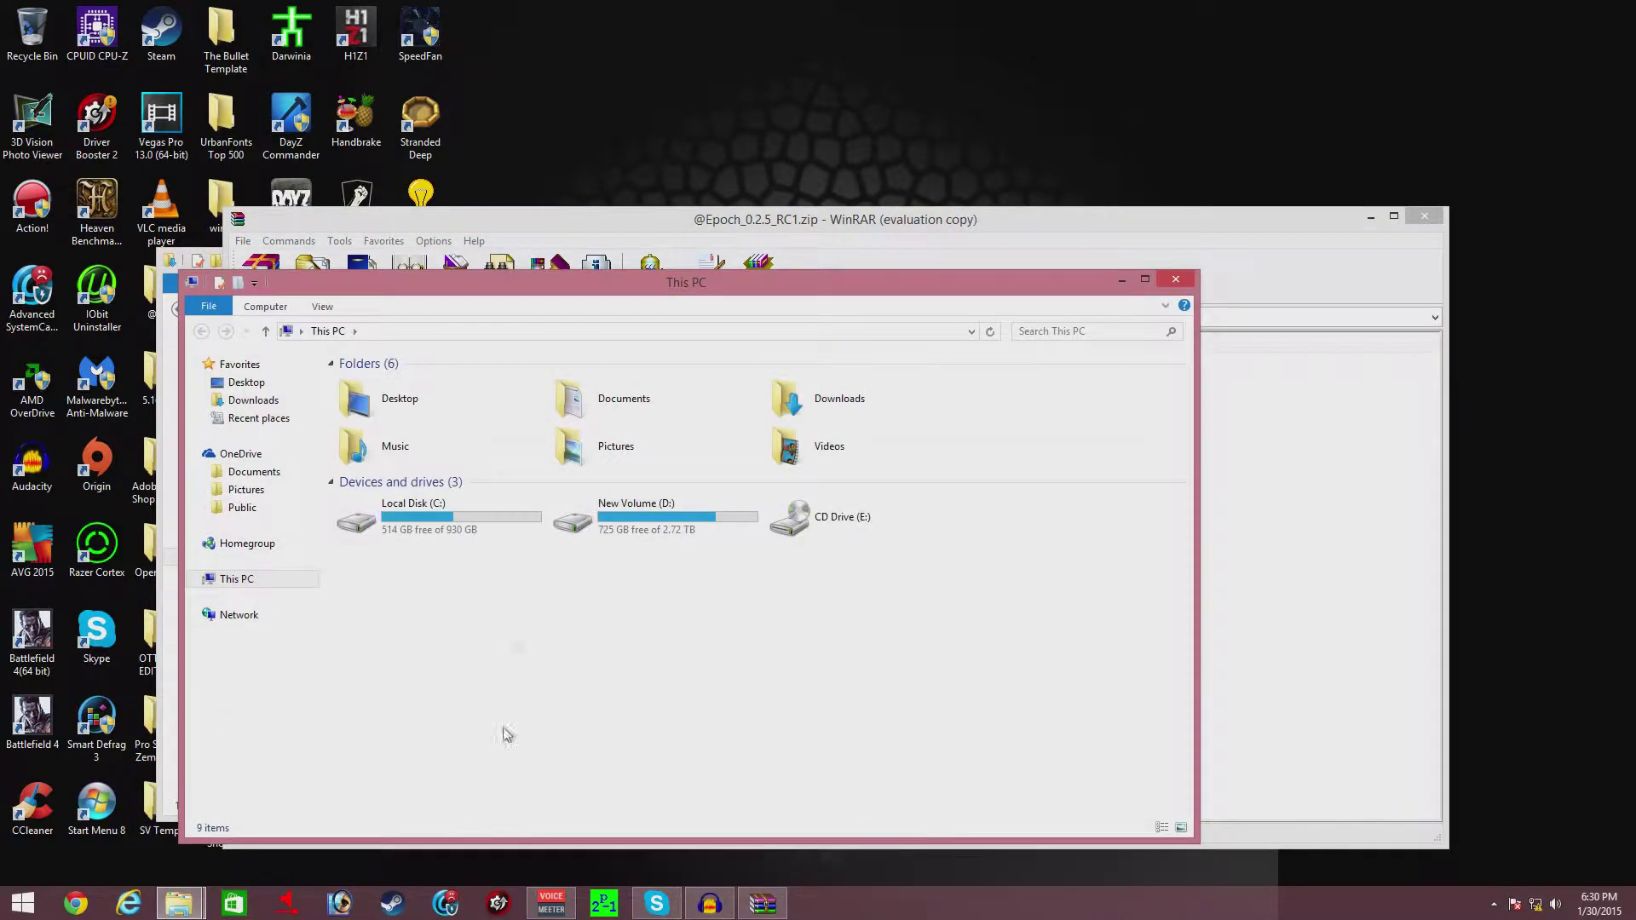
- Browse to C:\Program Files (x86)\Steam\SteamApps\common\Arma 3 and set WinRAR beside it
double_click(444, 530)
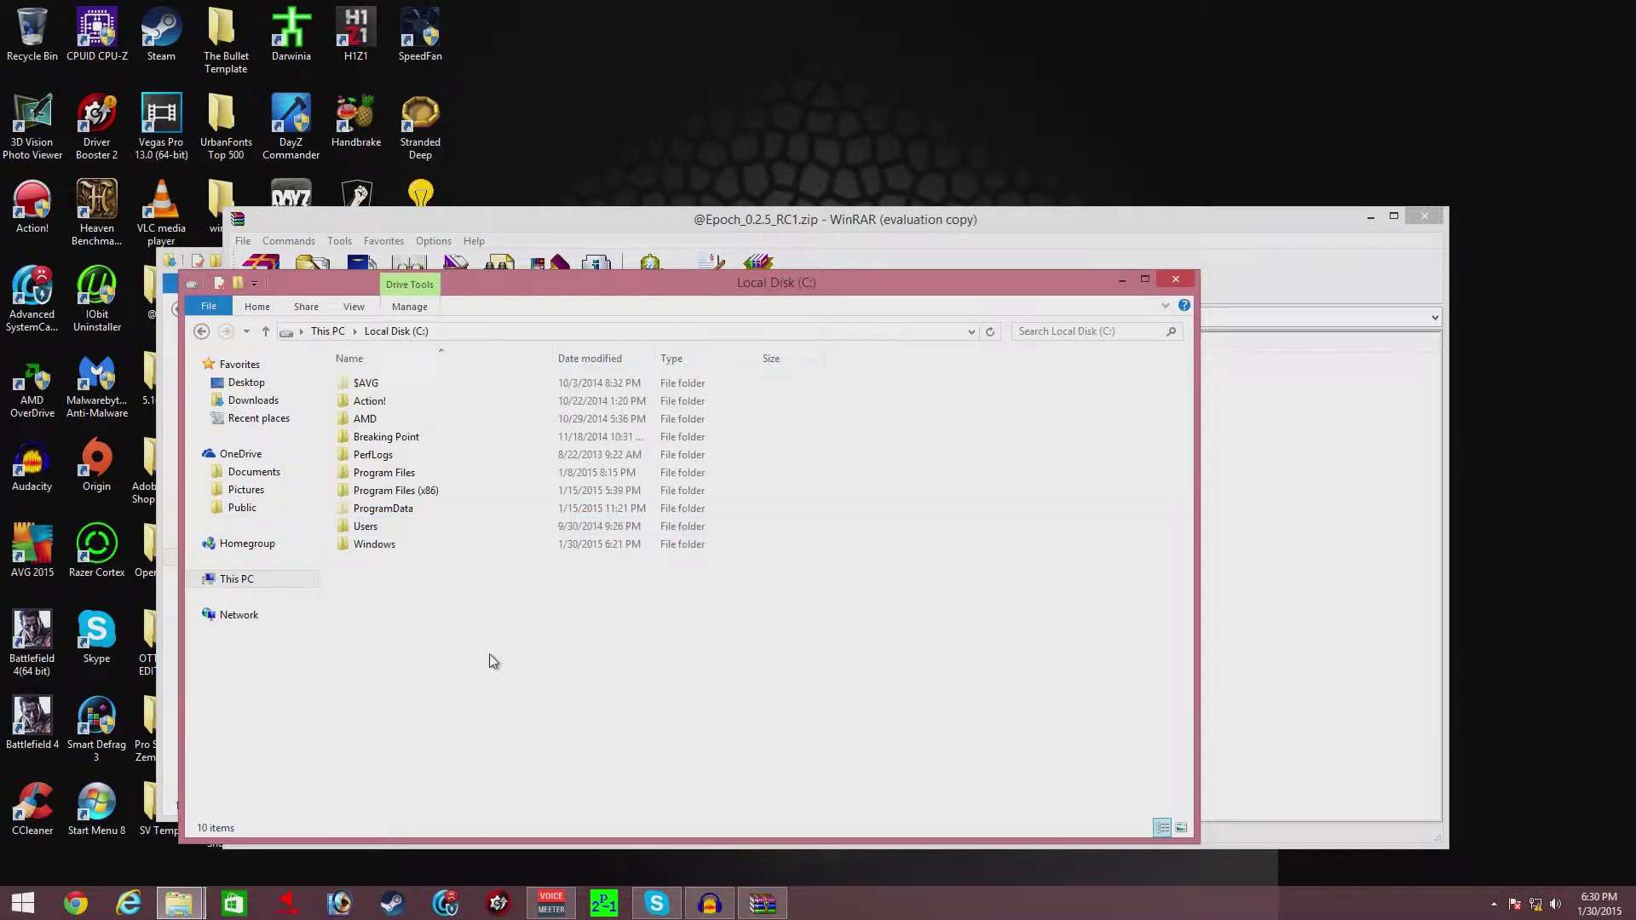
double_click(404, 499)
scroll(424, 674, "down", 5)
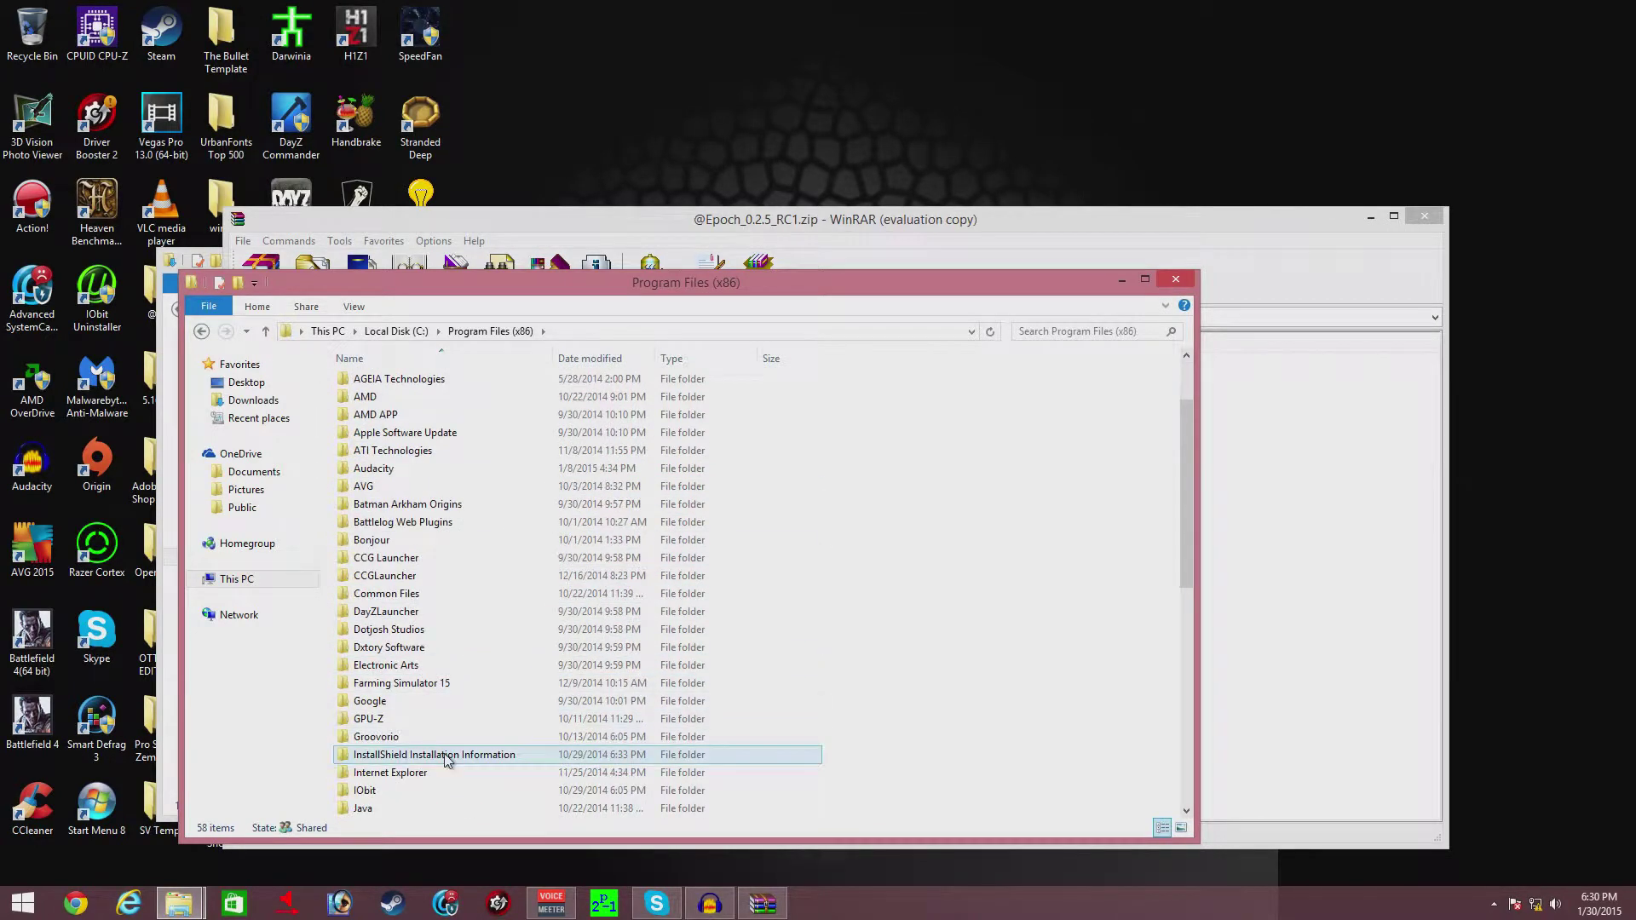
scroll(444, 748, "down", 3)
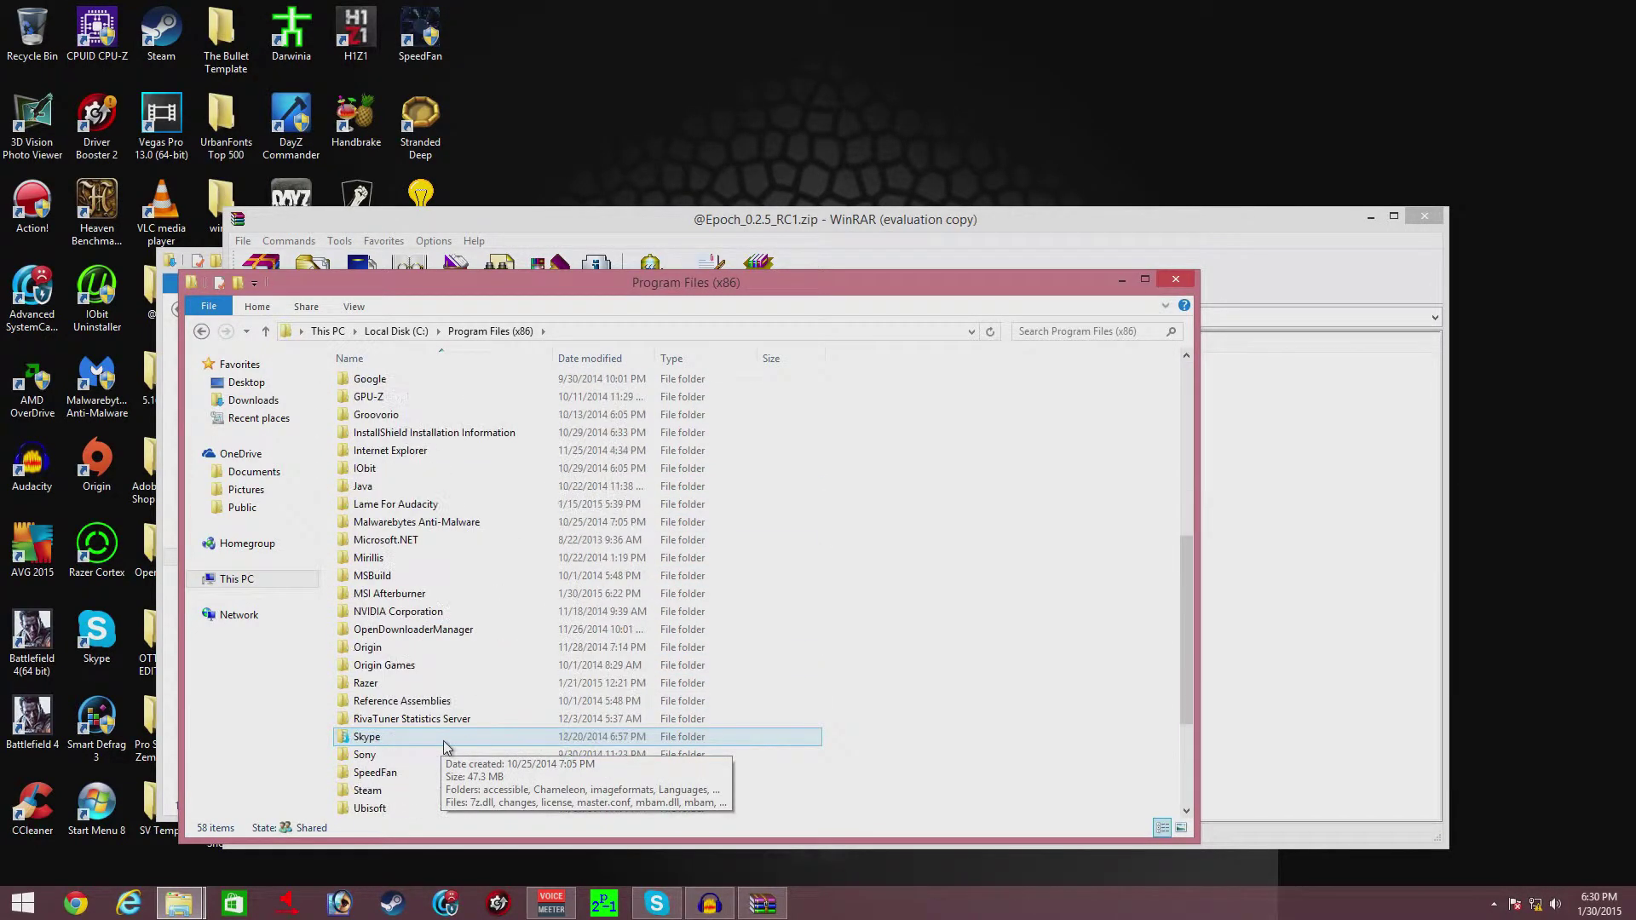
scroll(444, 748, "down", 3)
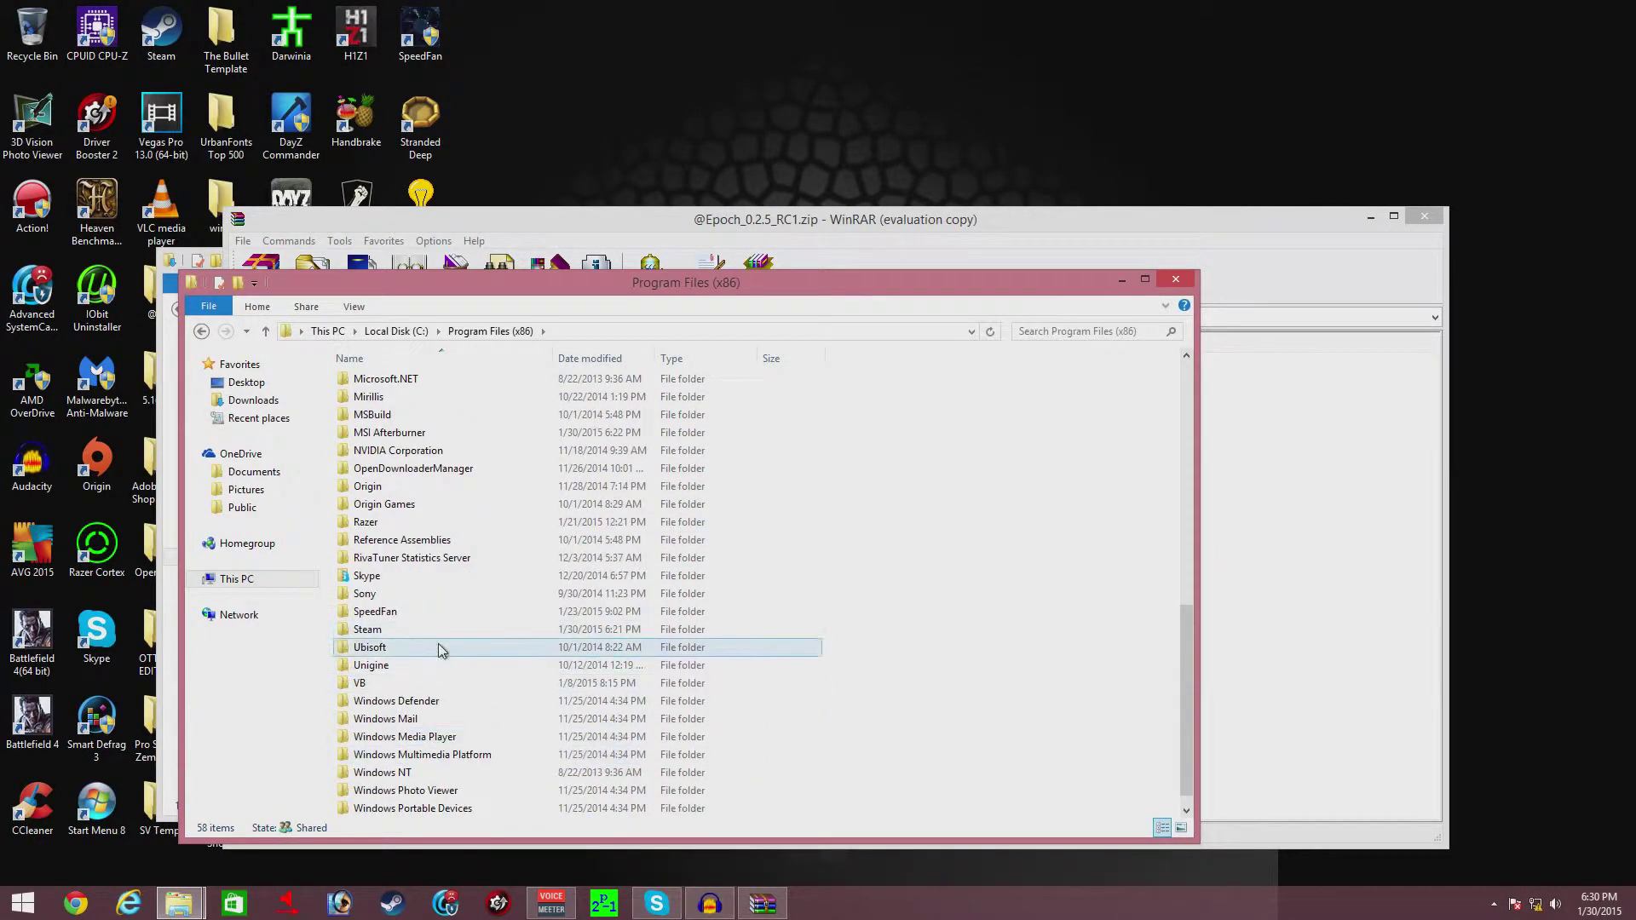
double_click(423, 641)
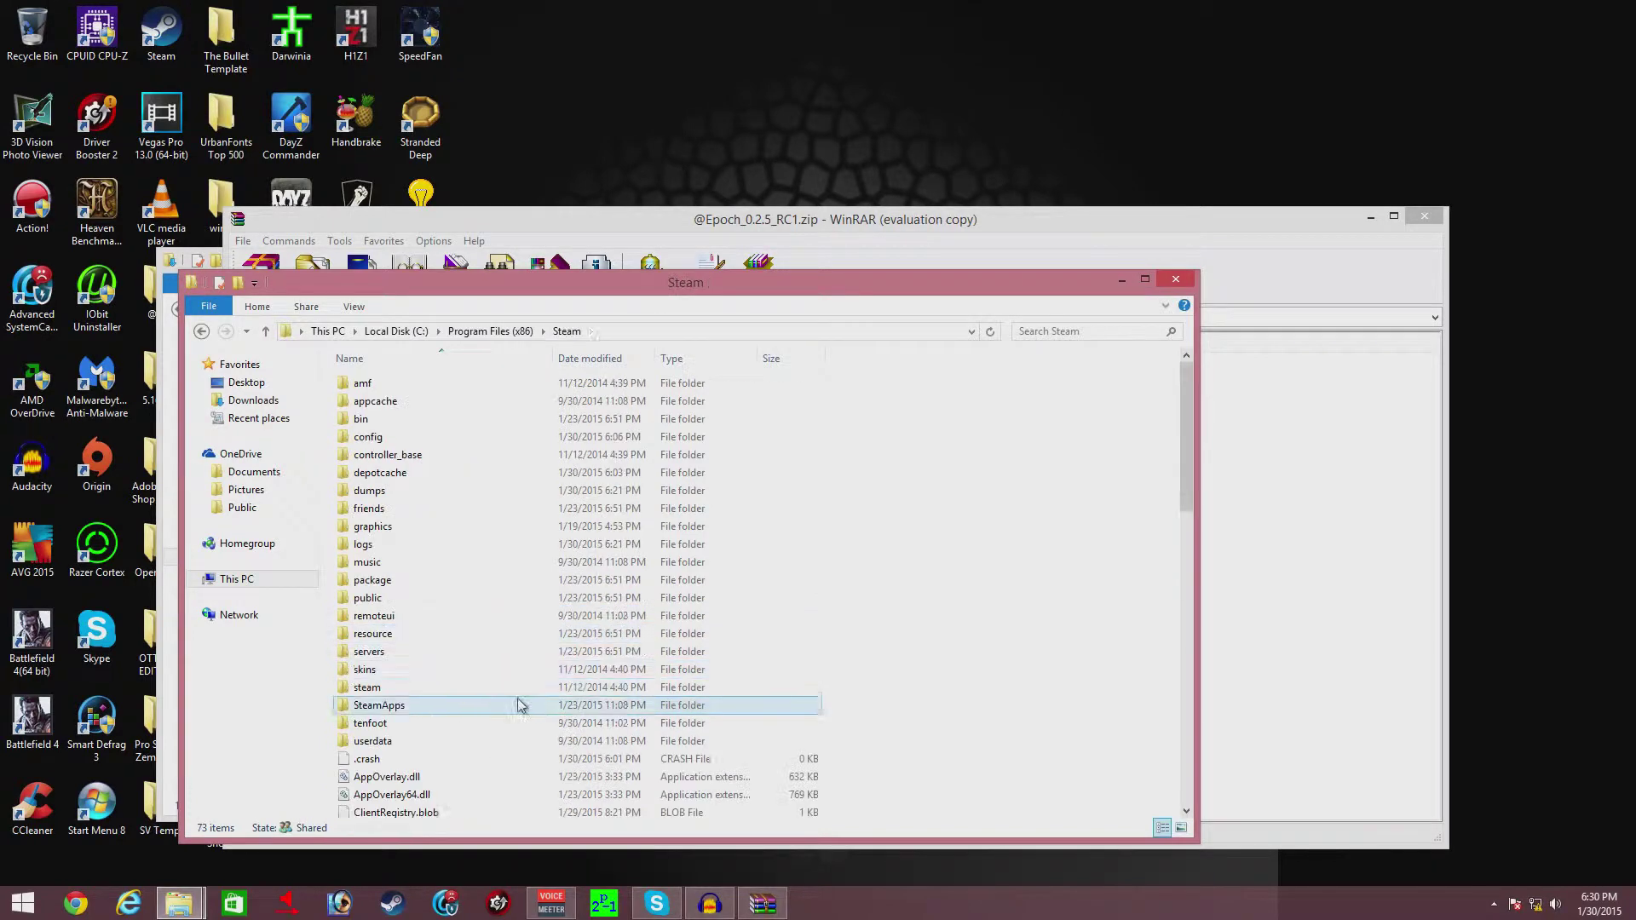
double_click(401, 707)
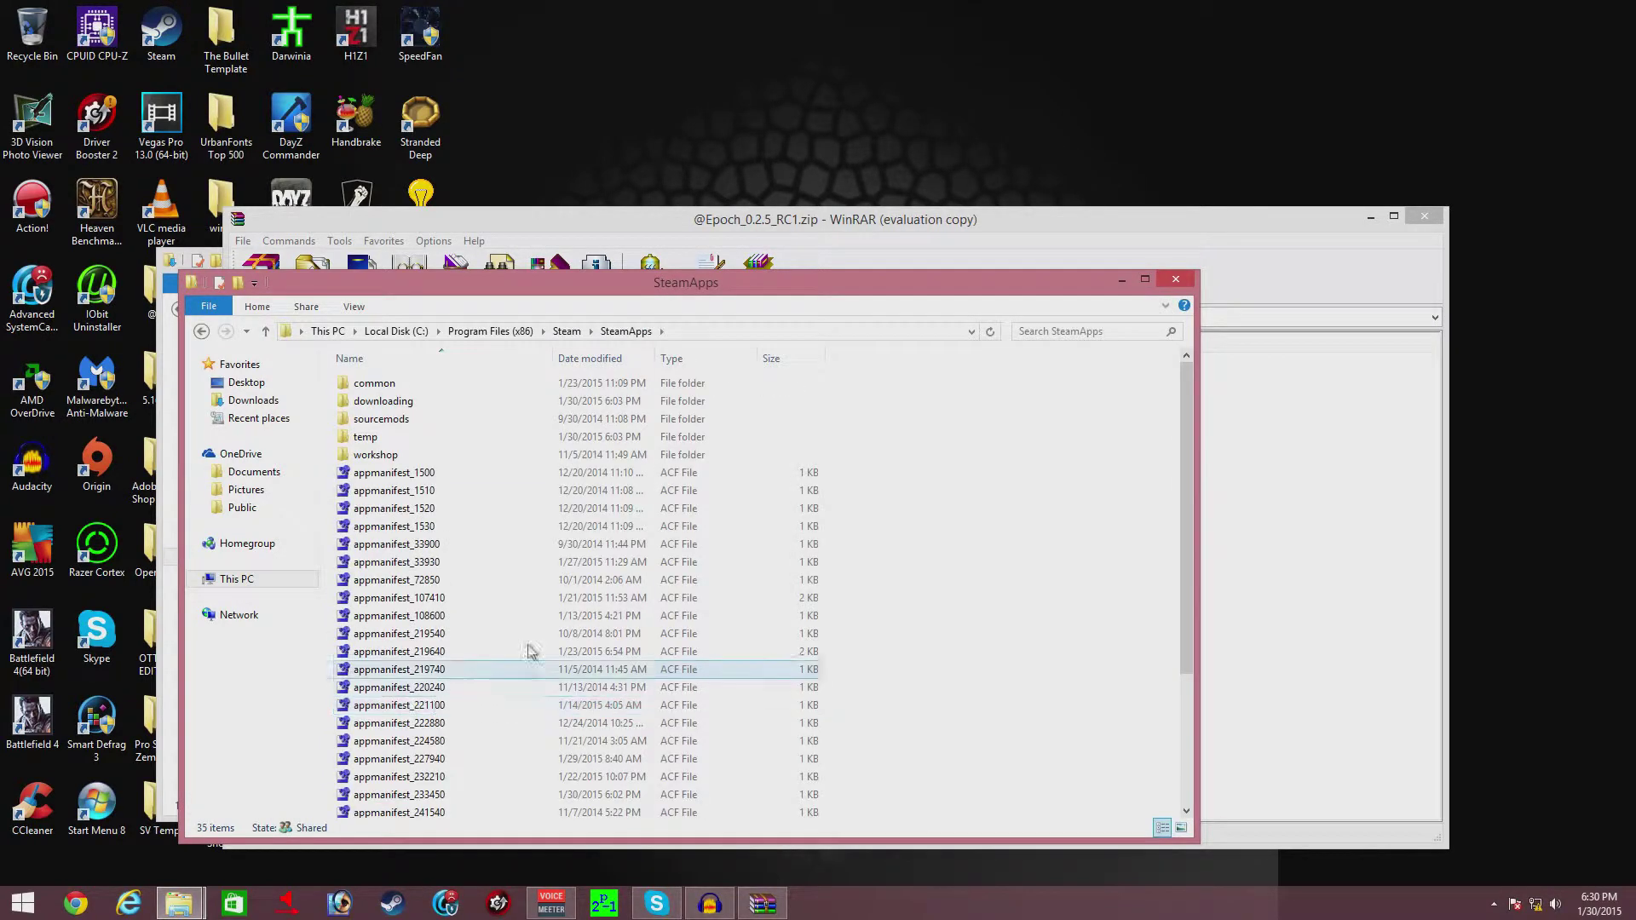
double_click(384, 386)
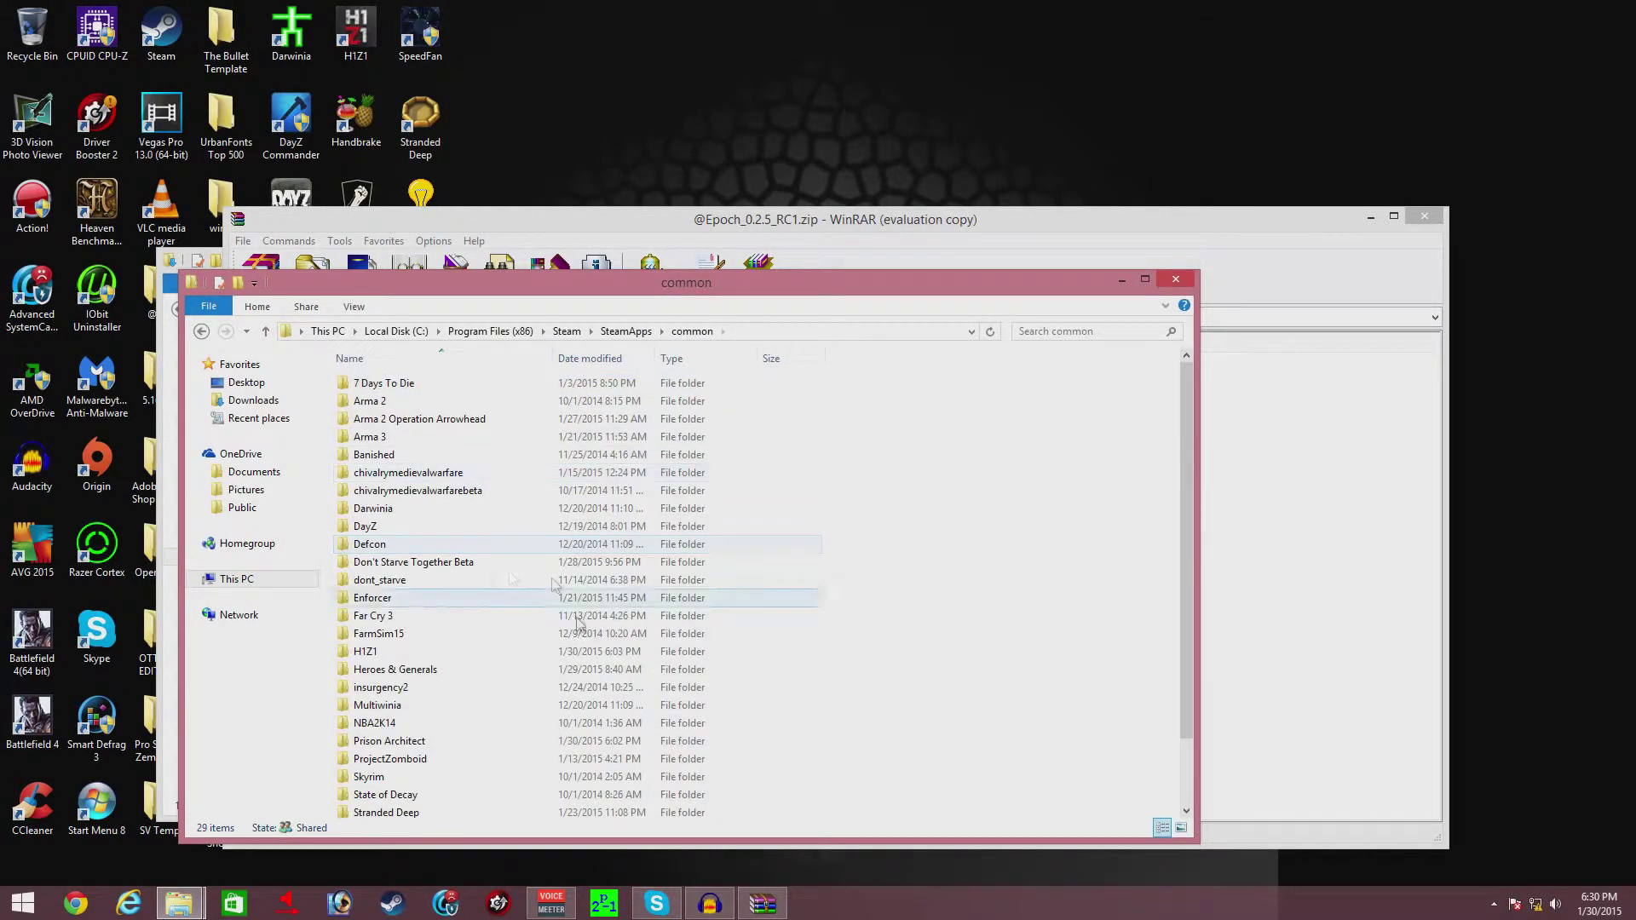
left_click(379, 440)
double_click(379, 440)
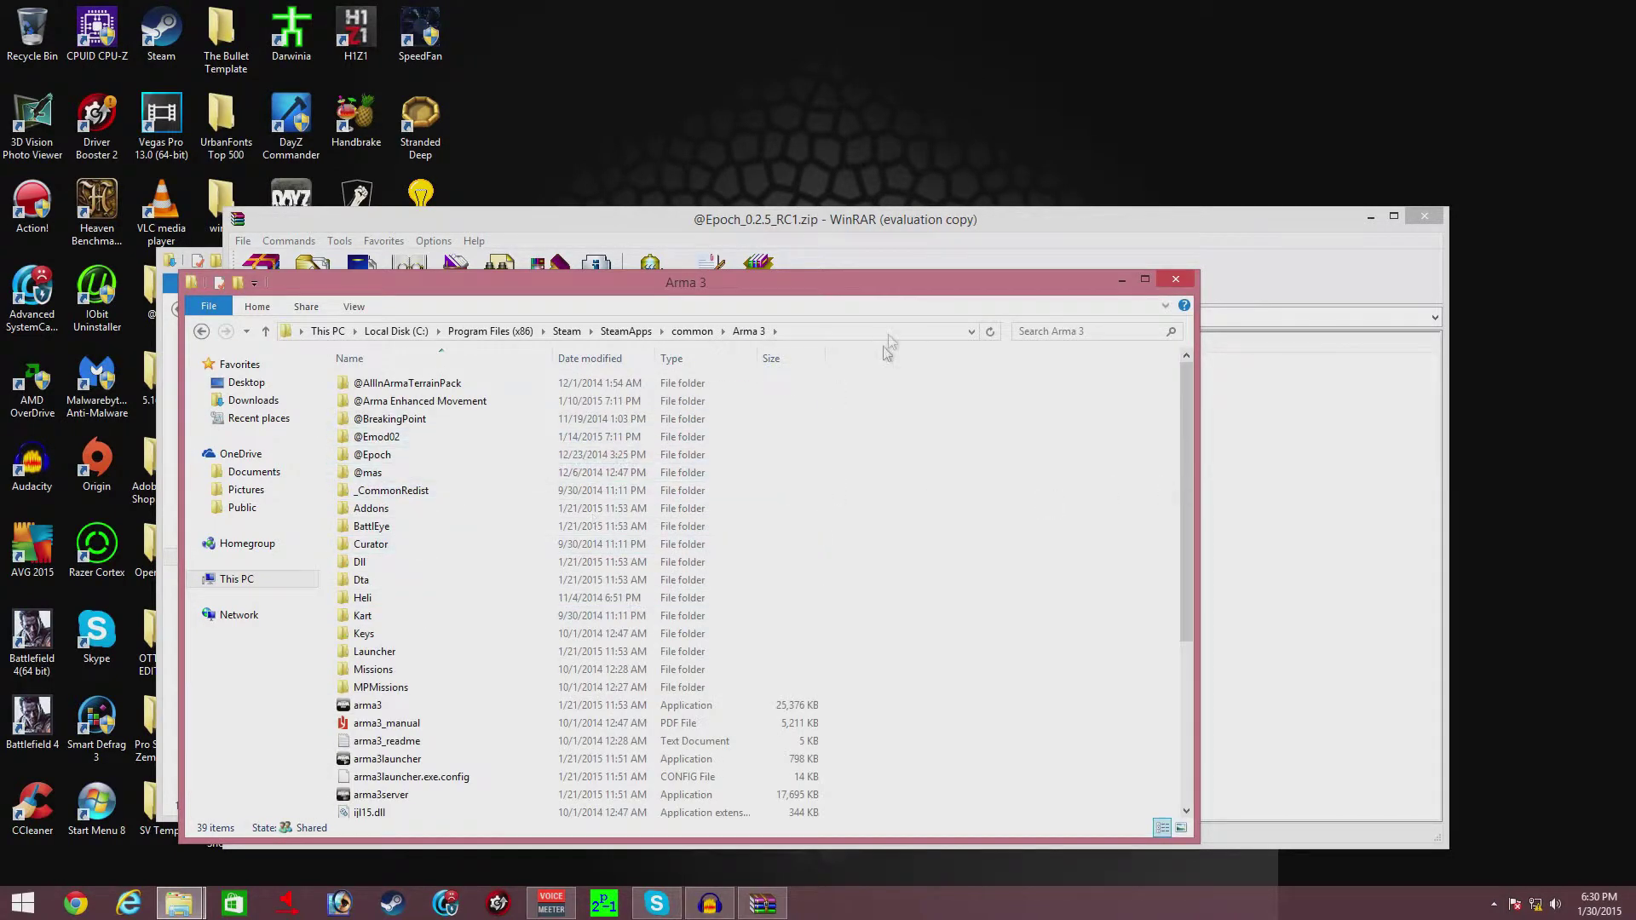
left_click_drag(1103, 226, 1440, 239)
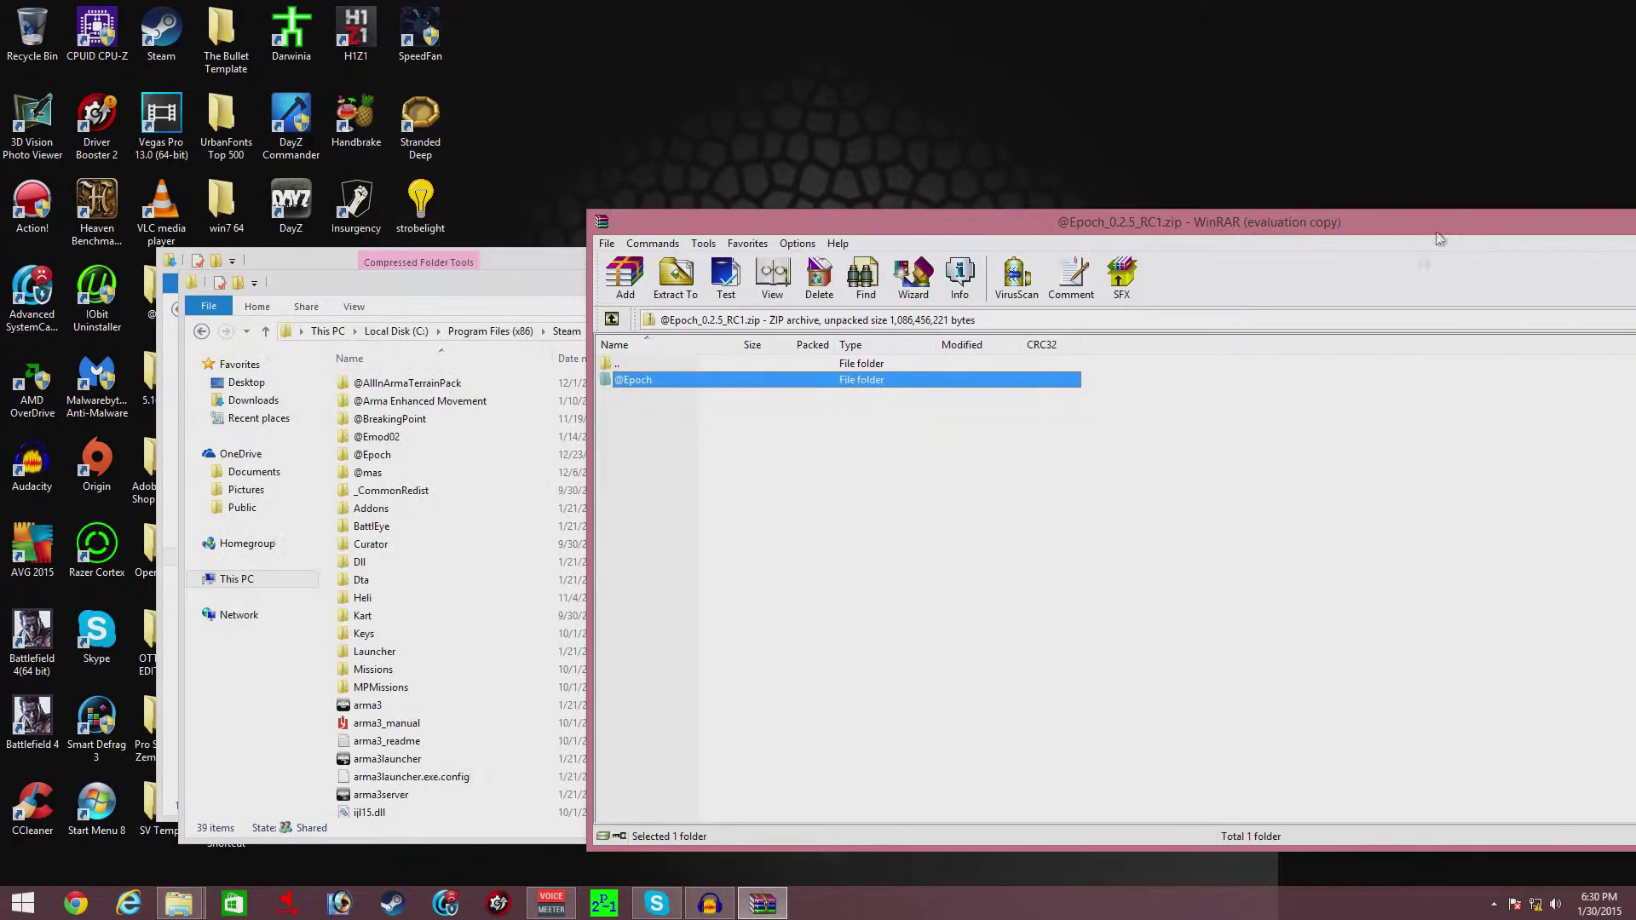
left_click_drag(824, 389, 988, 505)
left_click_drag(1502, 235, 1216, 230)
left_click(1500, 217)
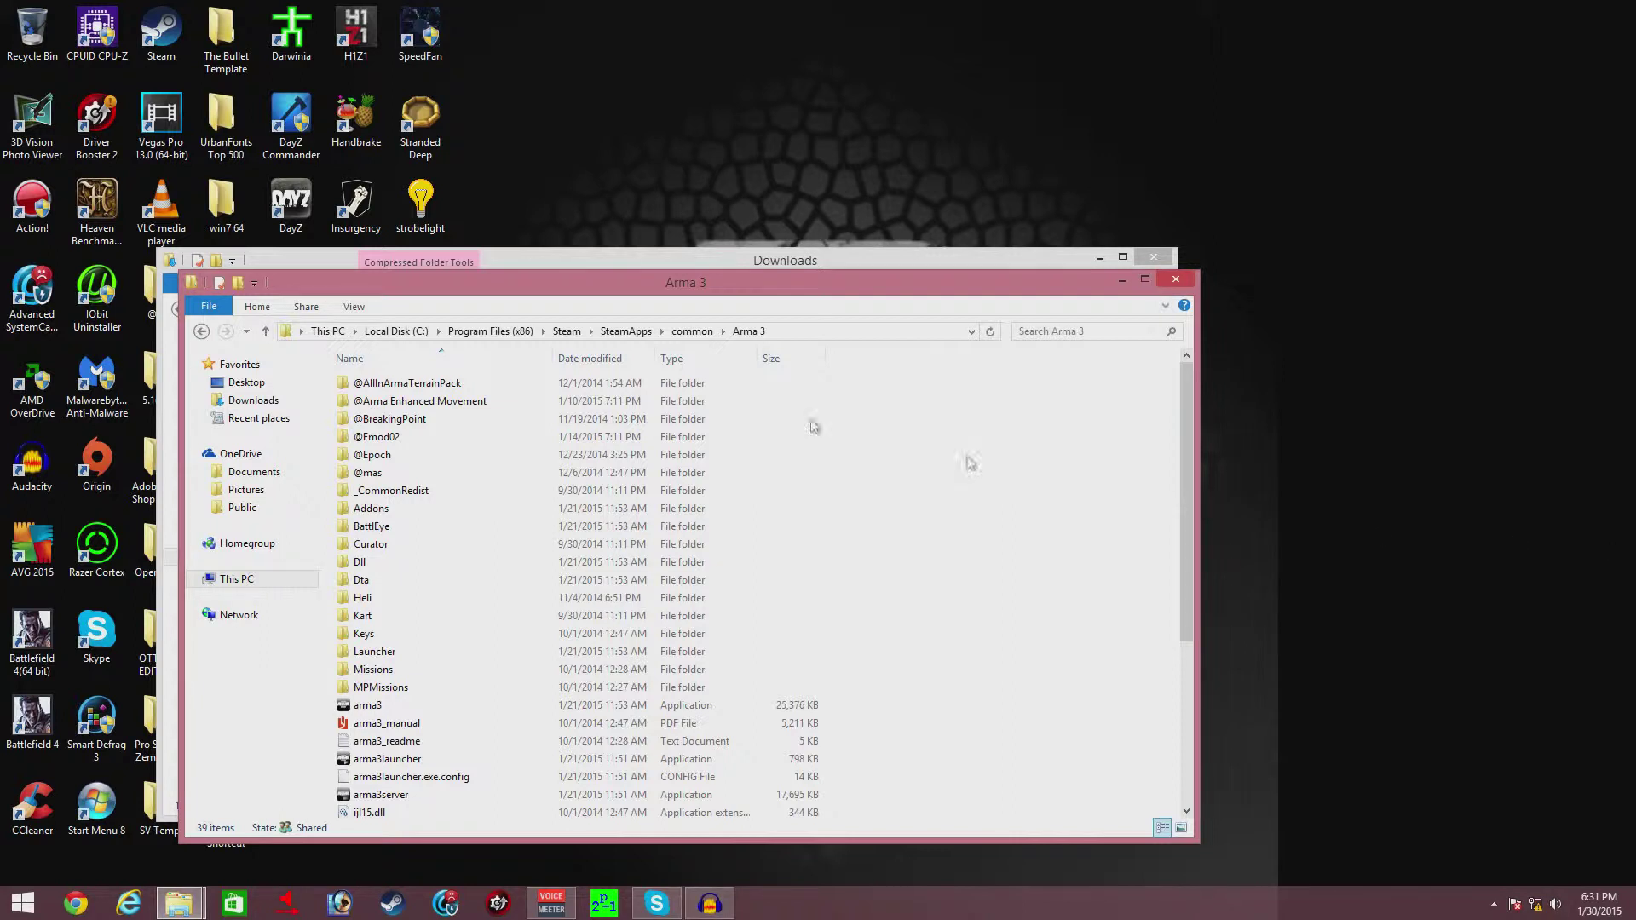
left_click(435, 389)
left_click(1176, 280)
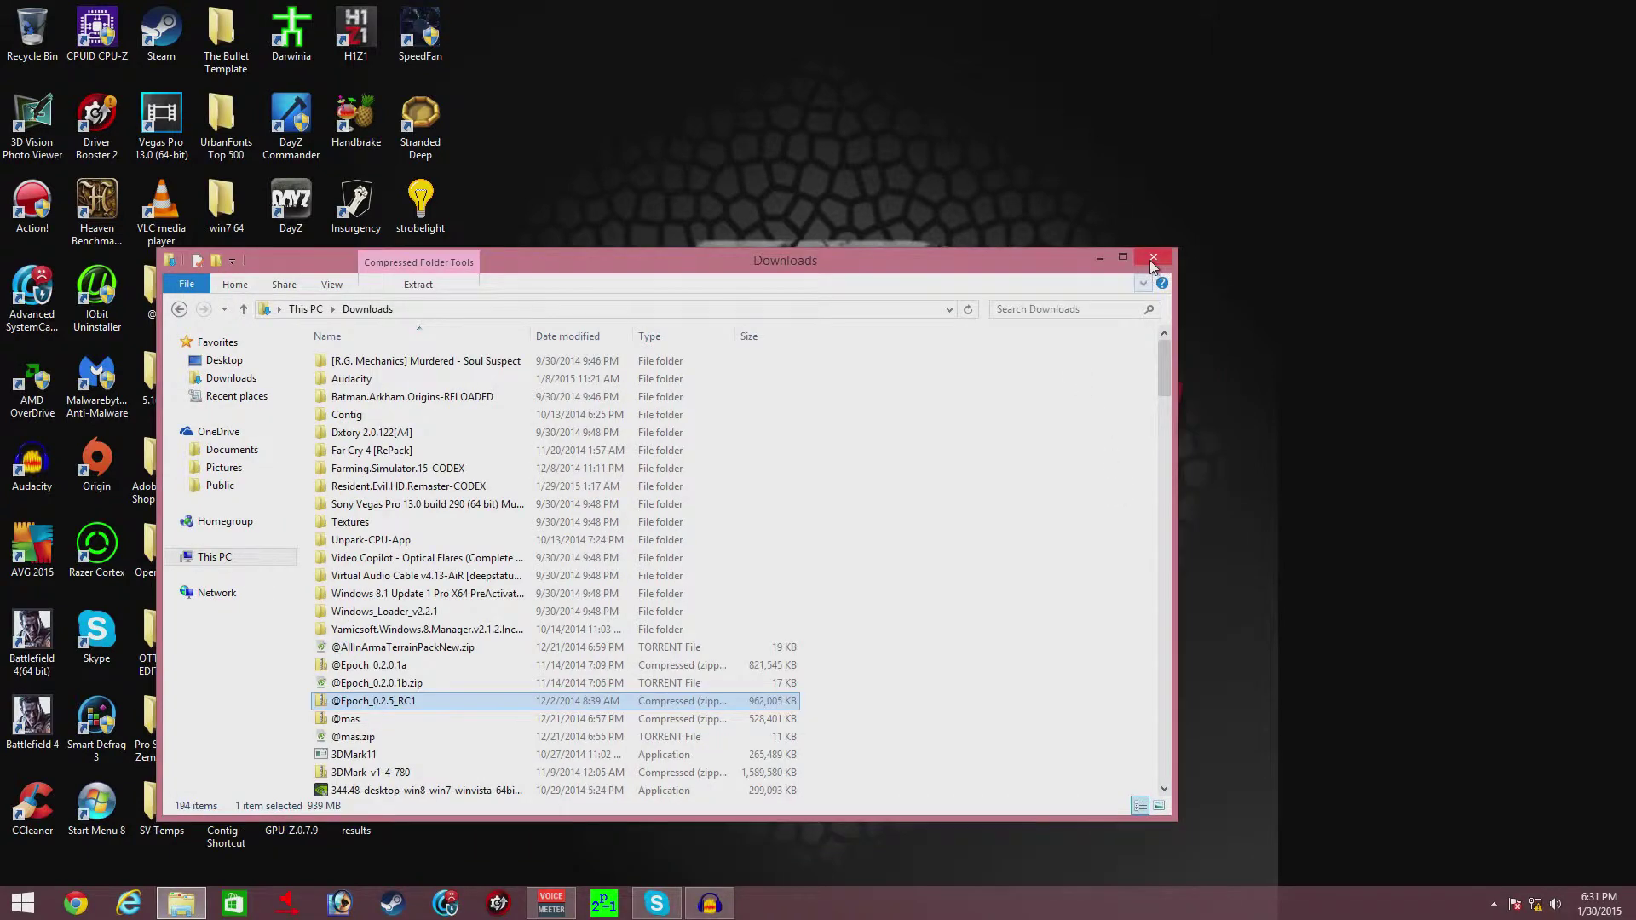
- Close the Downloads window and launch Arma 3 from its desktop shortcut
left_click(1165, 258)
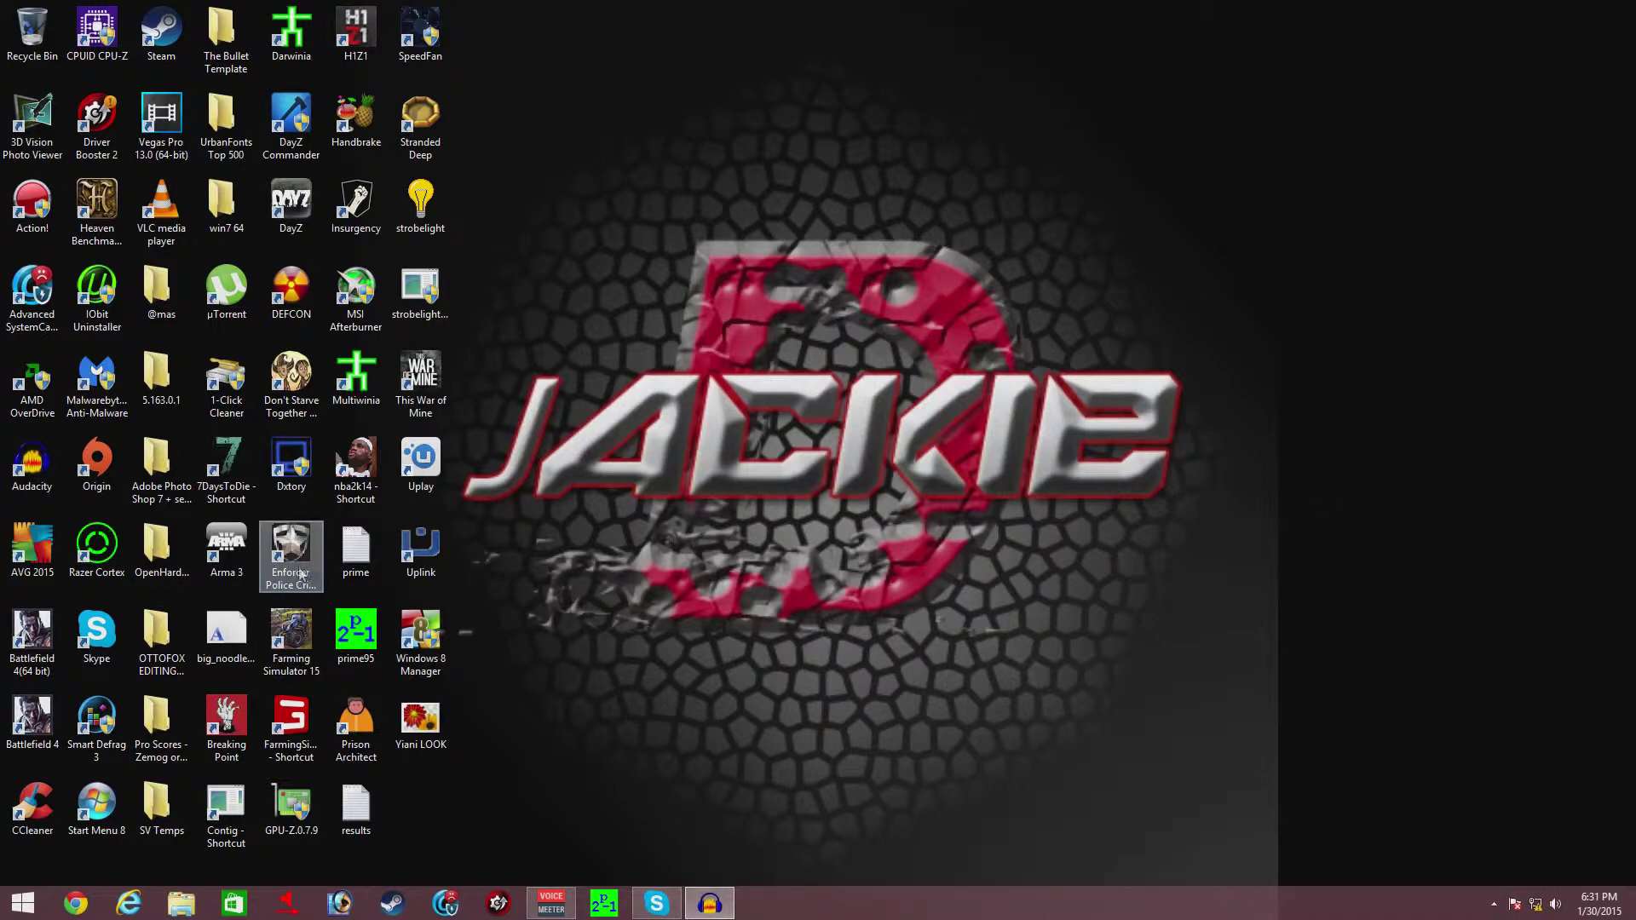
double_click(232, 559)
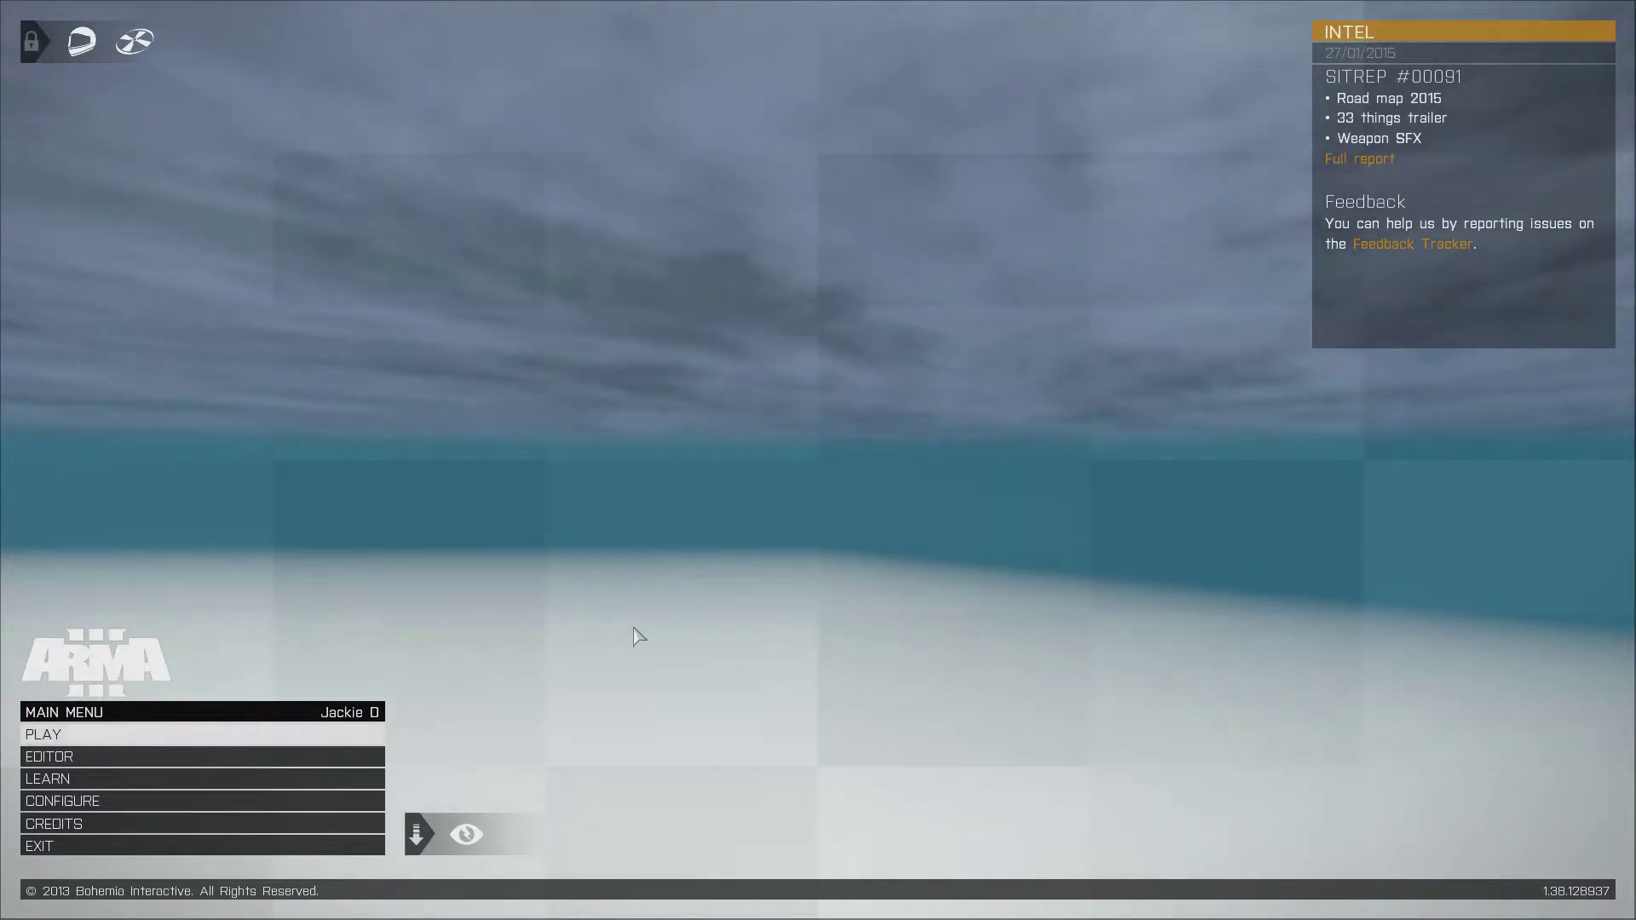
- Enable Epoch Mod 0.2.5.2 under Configure > Expansions and confirm with OK
left_click(162, 801)
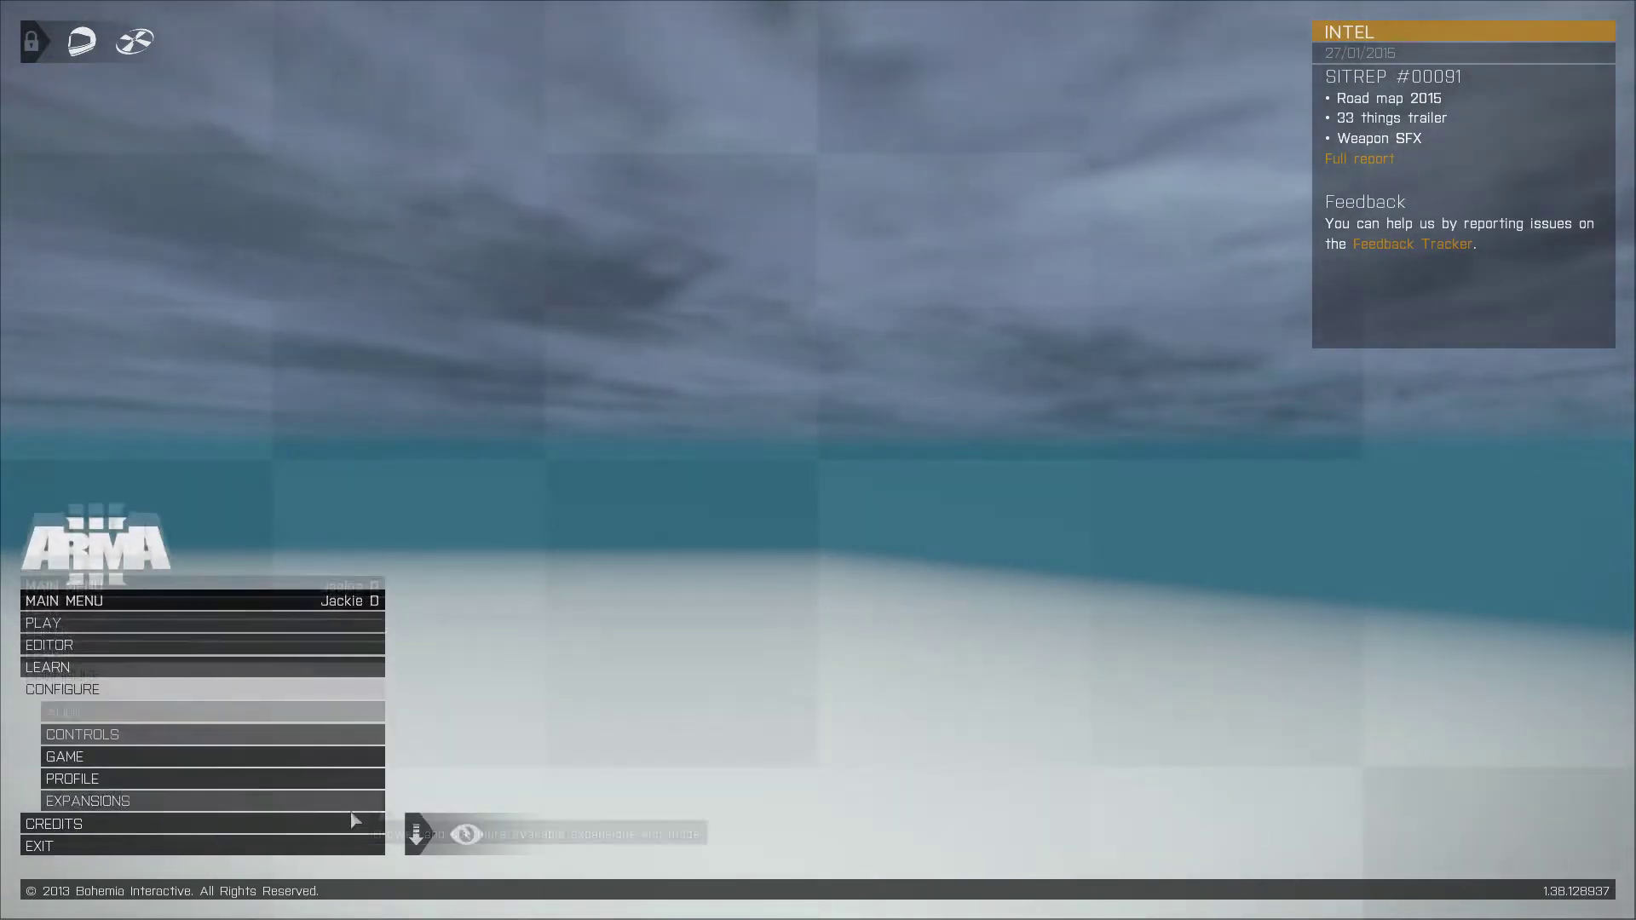
left_click(243, 804)
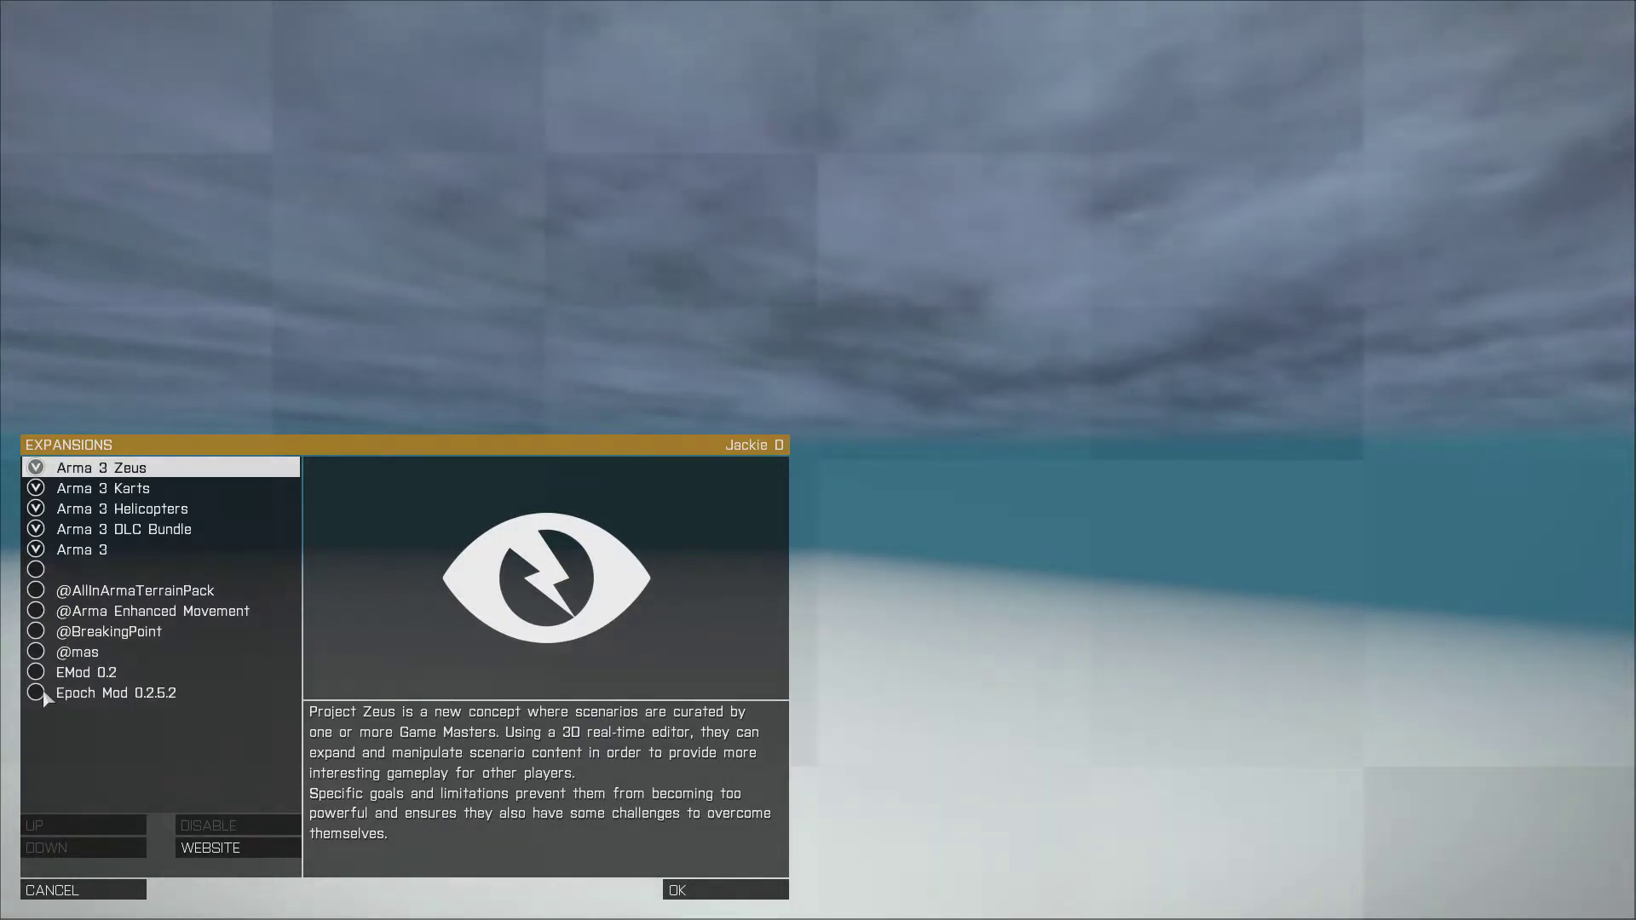
left_click(45, 696)
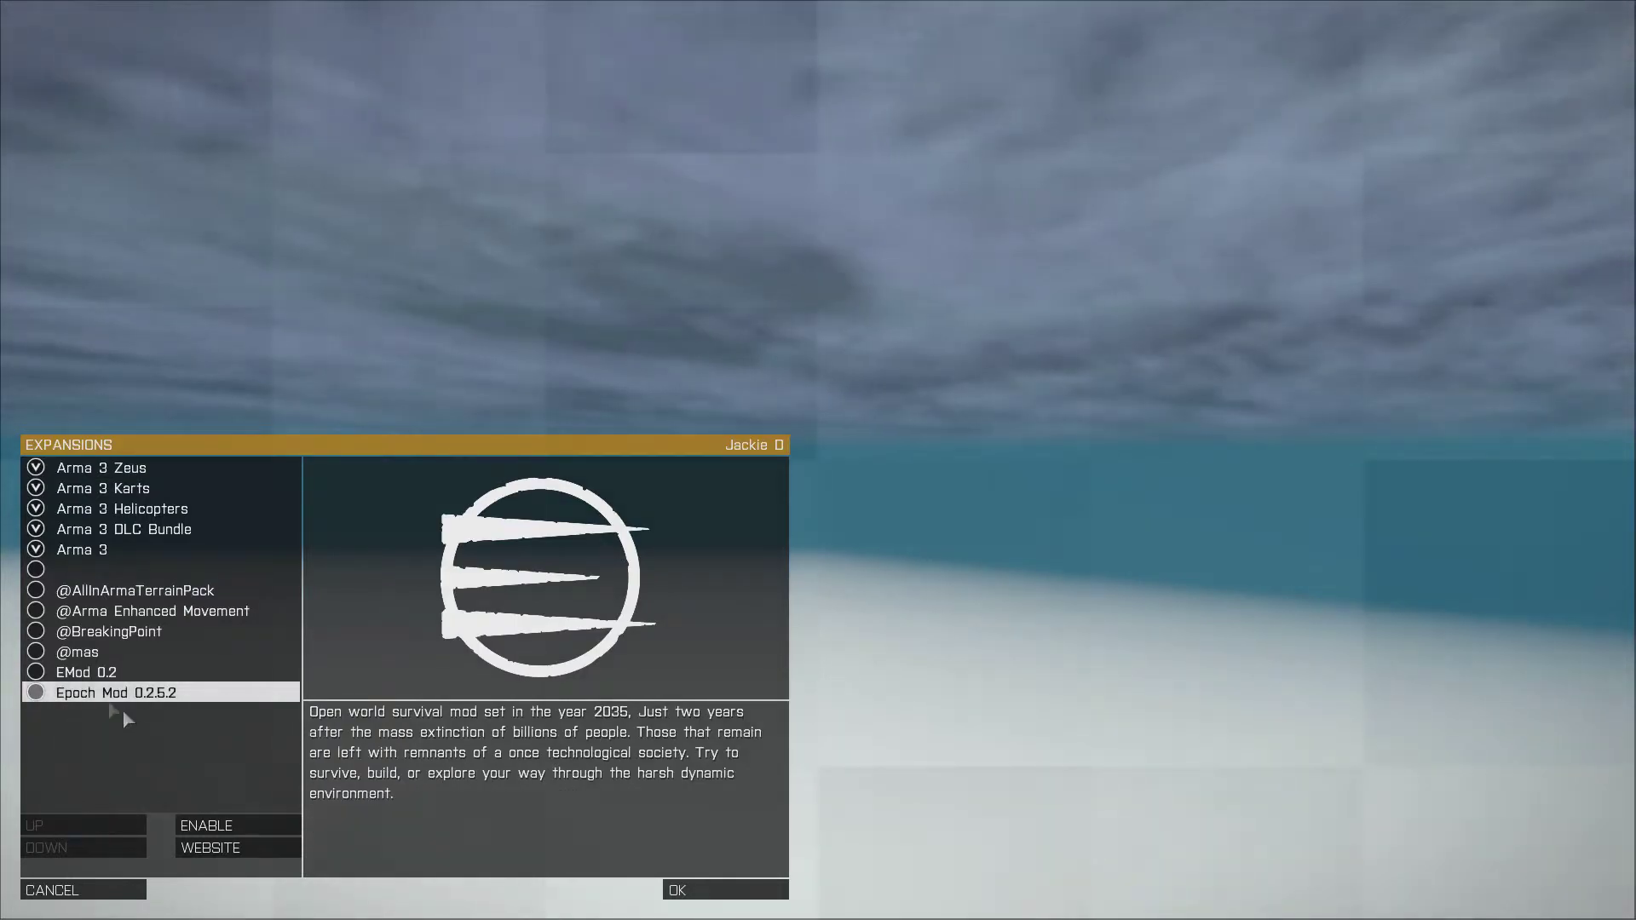
left_click(209, 826)
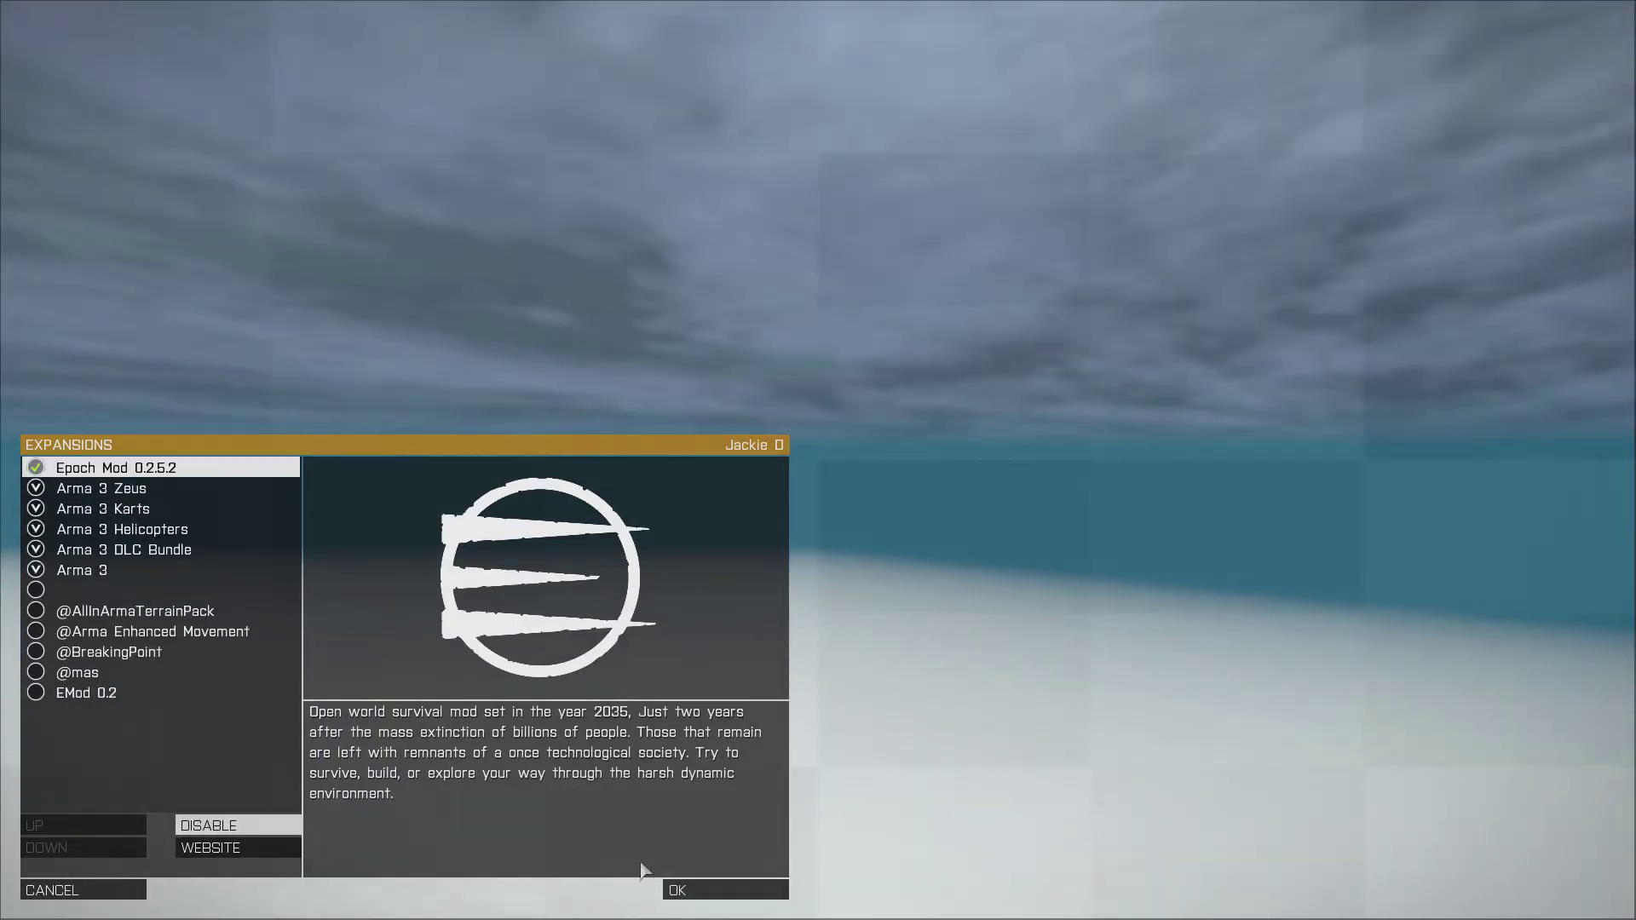
left_click(693, 890)
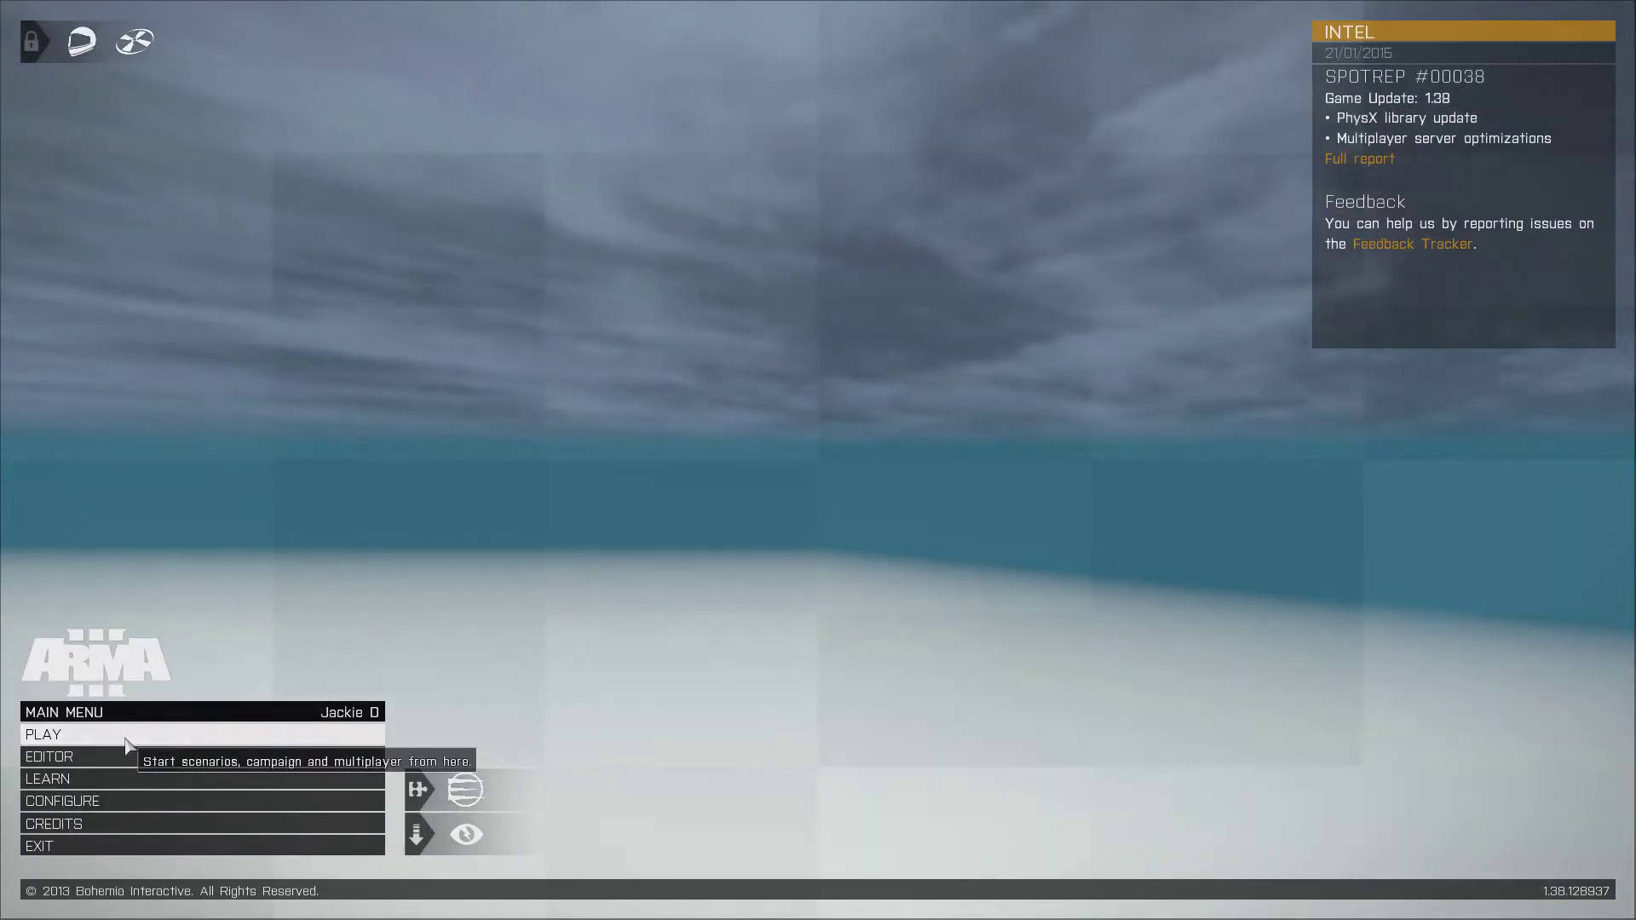
- Open Play > Multiplayer and browse the internet server list, selecting several Epoch servers
left_click(124, 736)
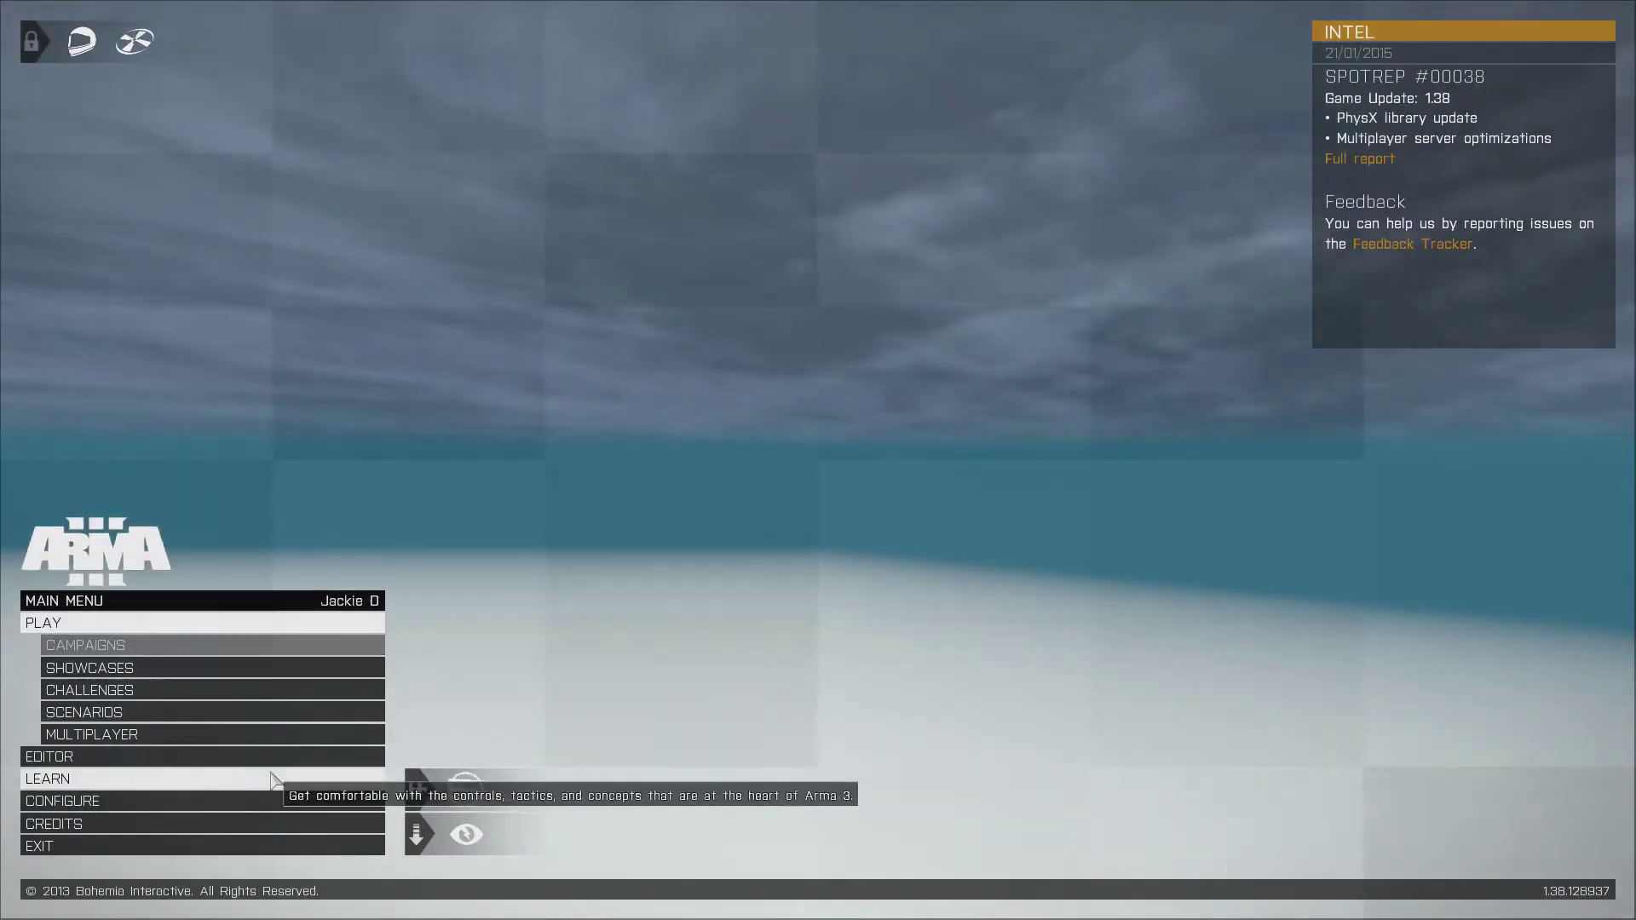
left_click(170, 734)
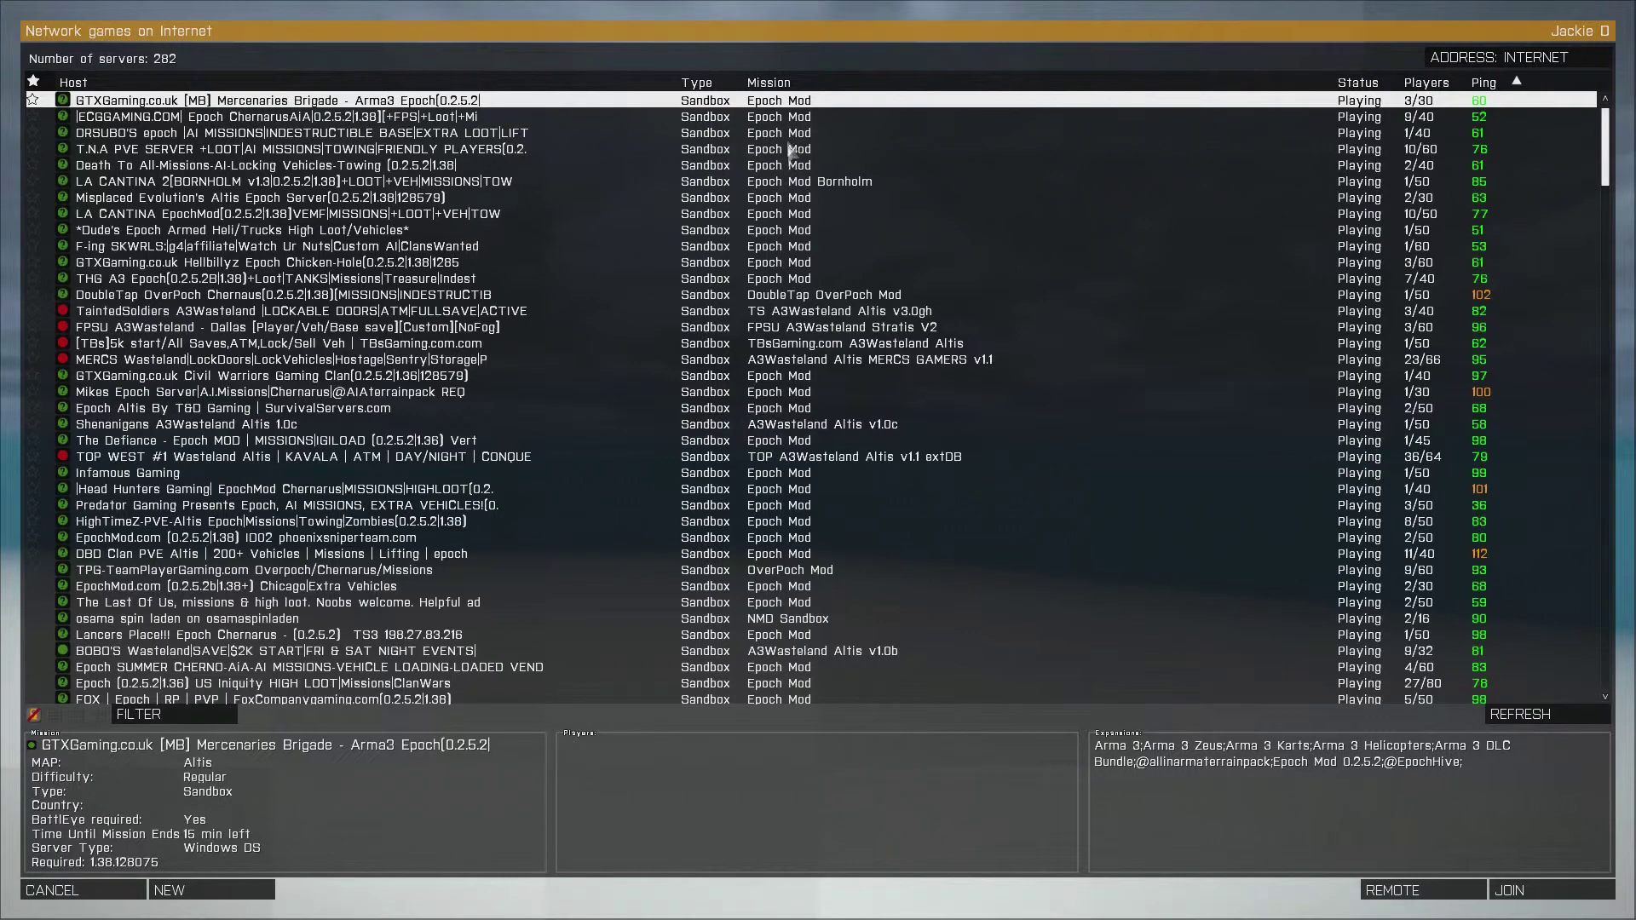
key("Down")
key("Down")
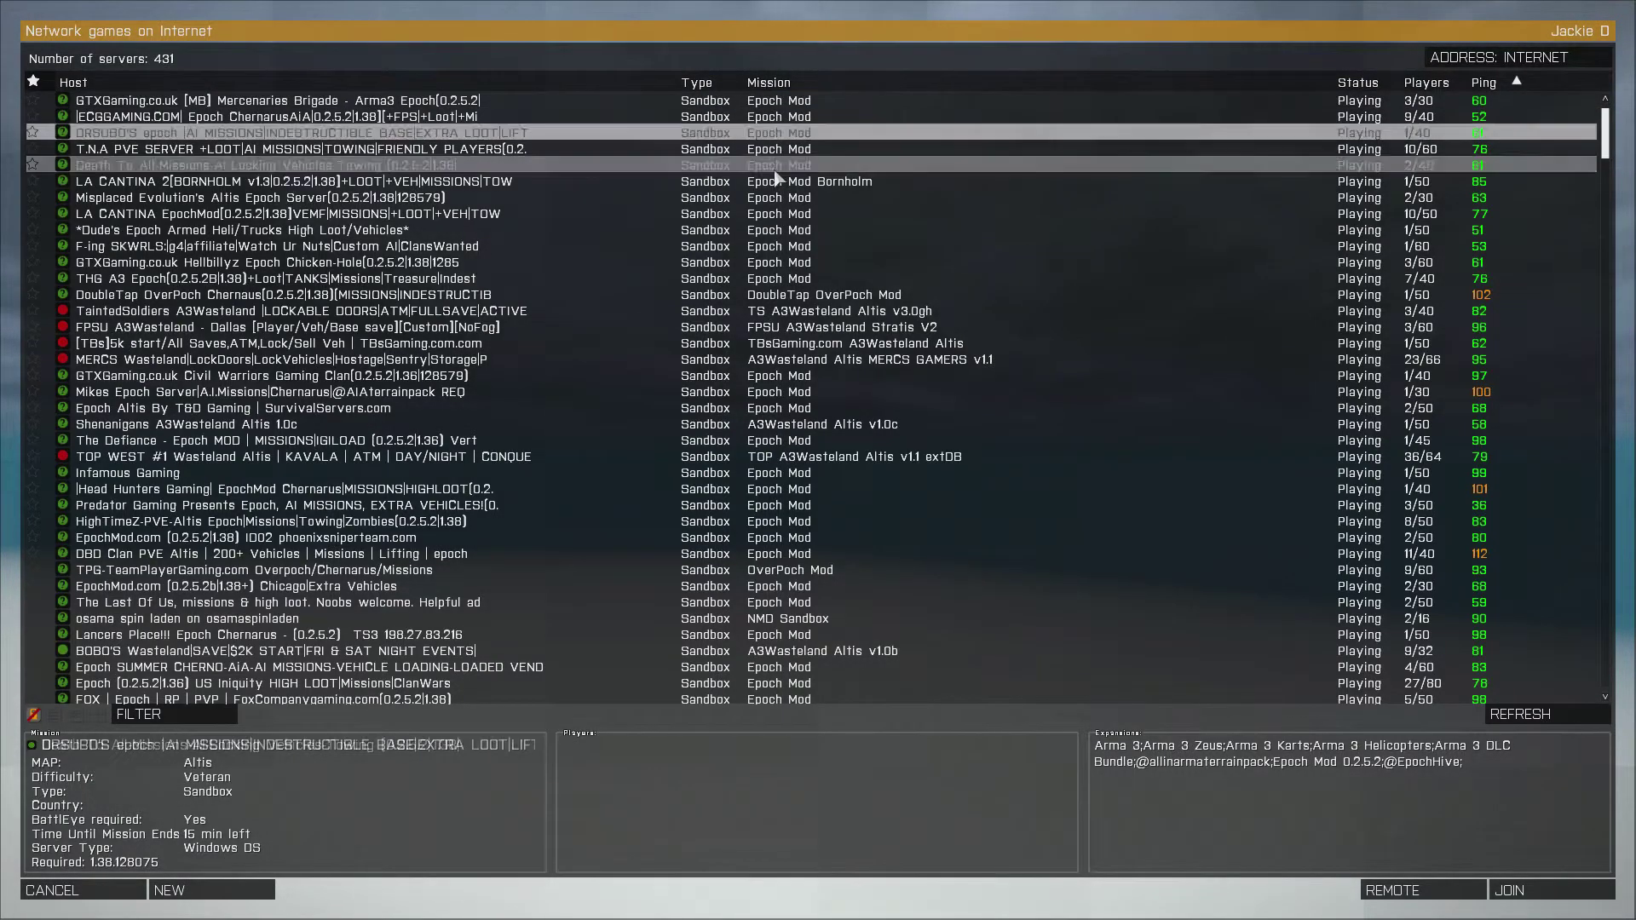
left_click(777, 149)
left_click(778, 133)
left_click(778, 117)
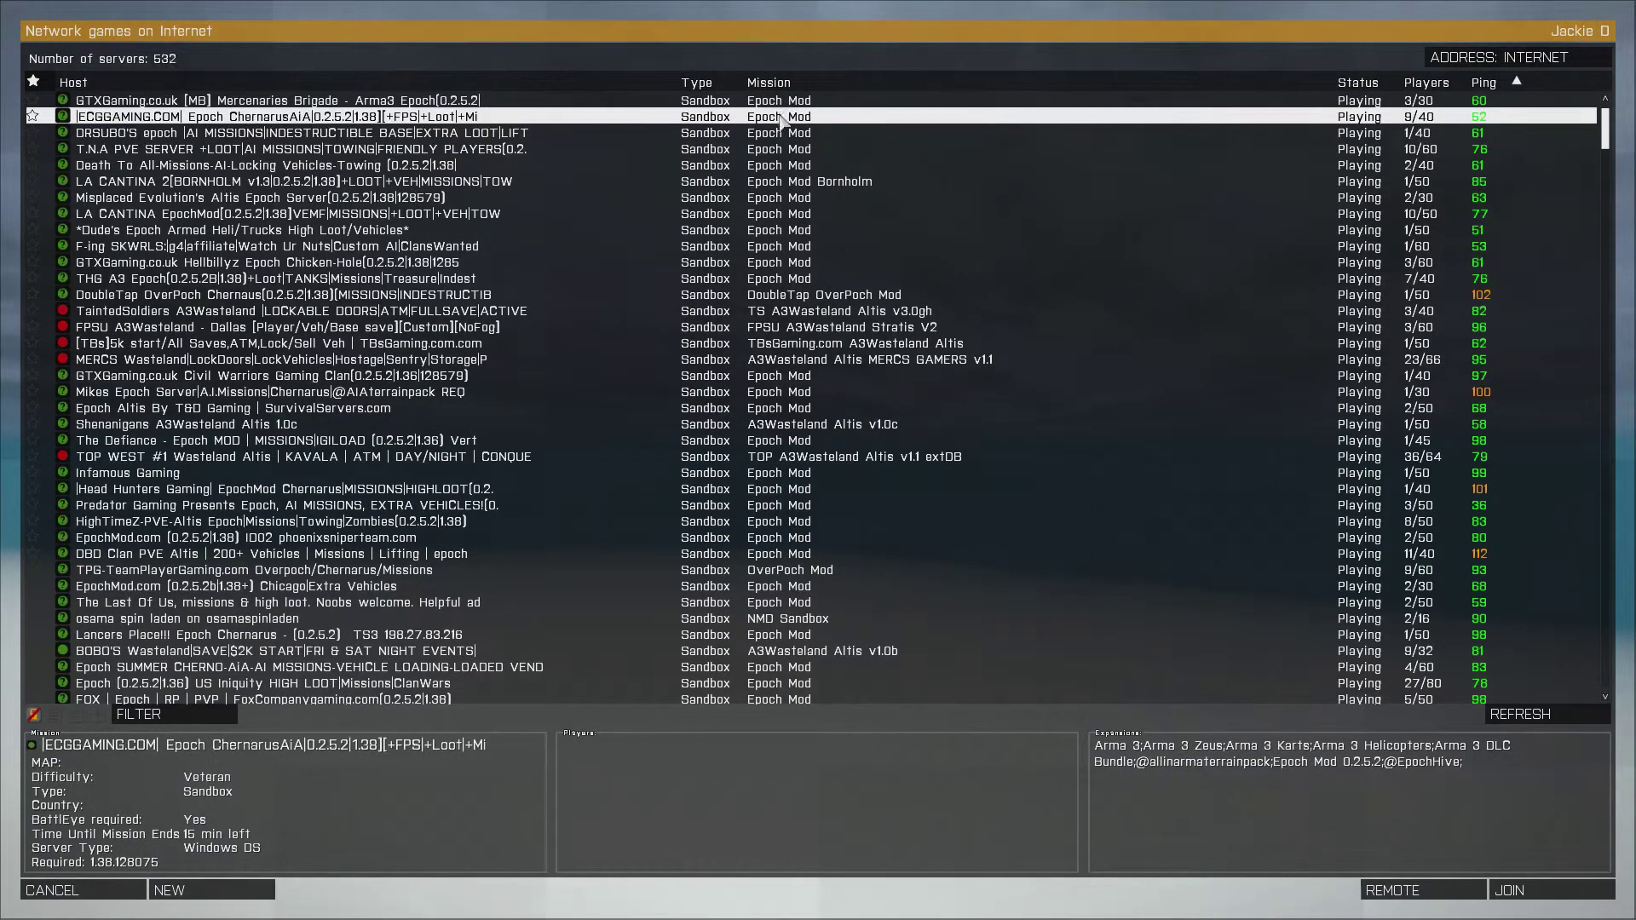
left_click(778, 101)
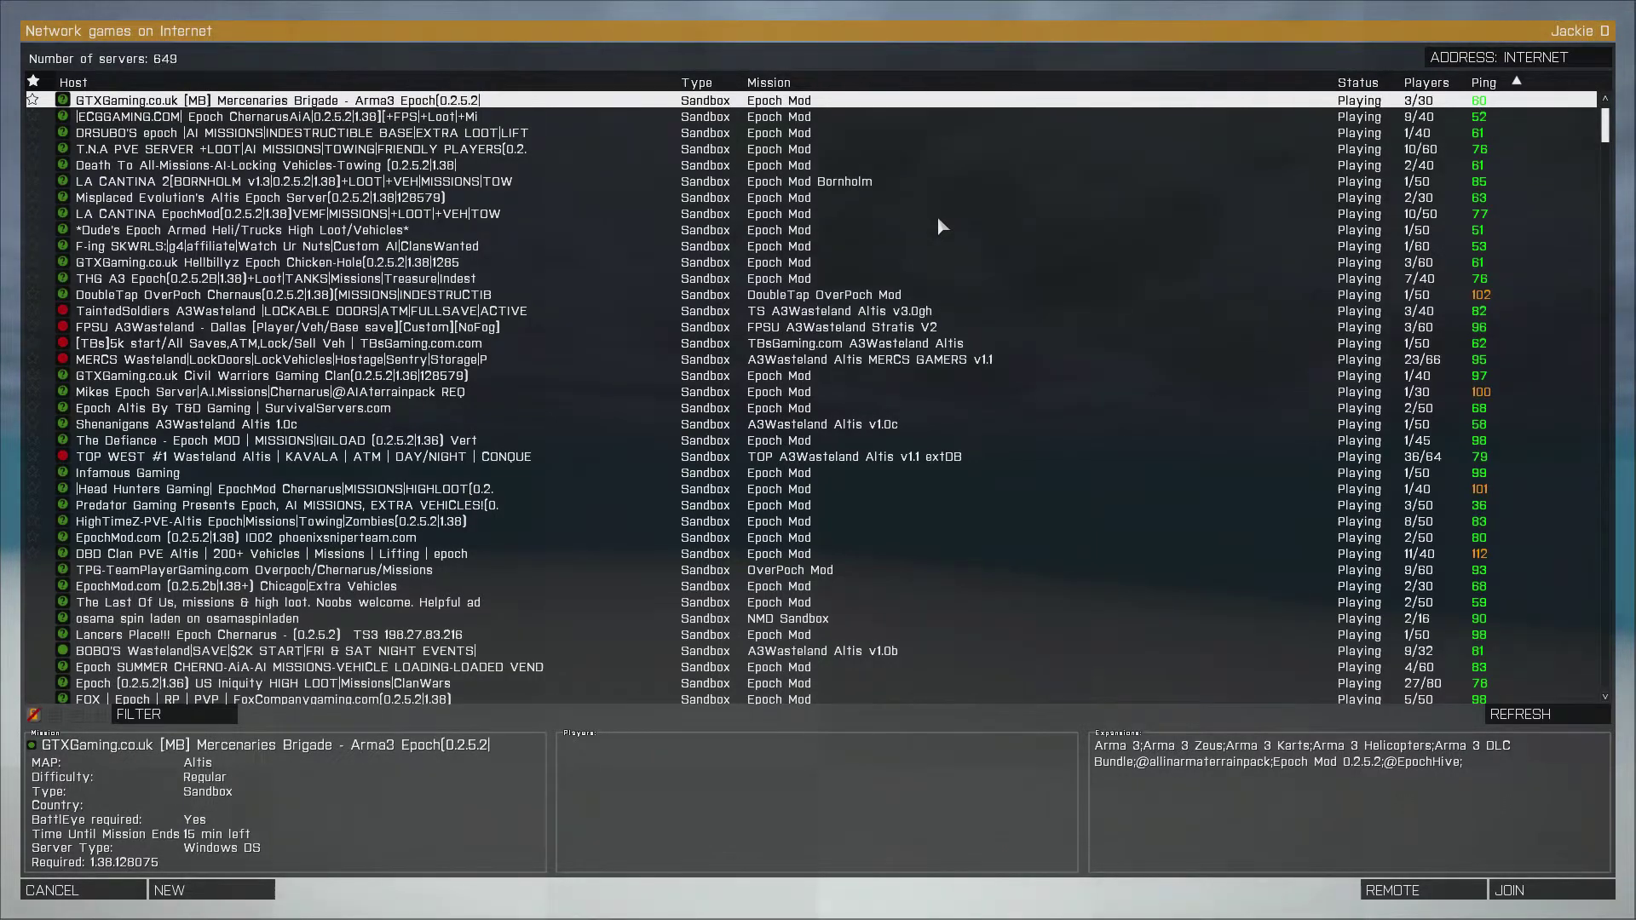